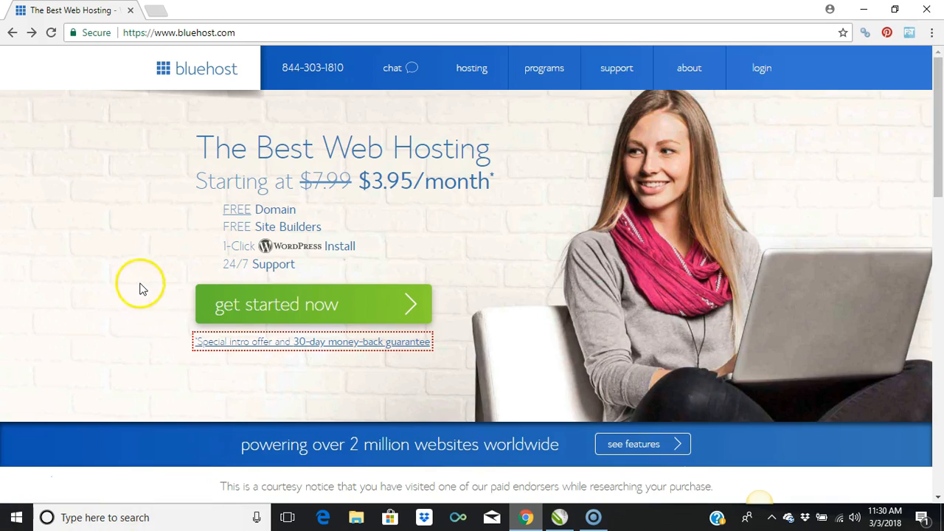
# Step: Start a hosting sign-up, compare the features of the three plans, and select the Plus plan
pyautogui.click(306, 306)
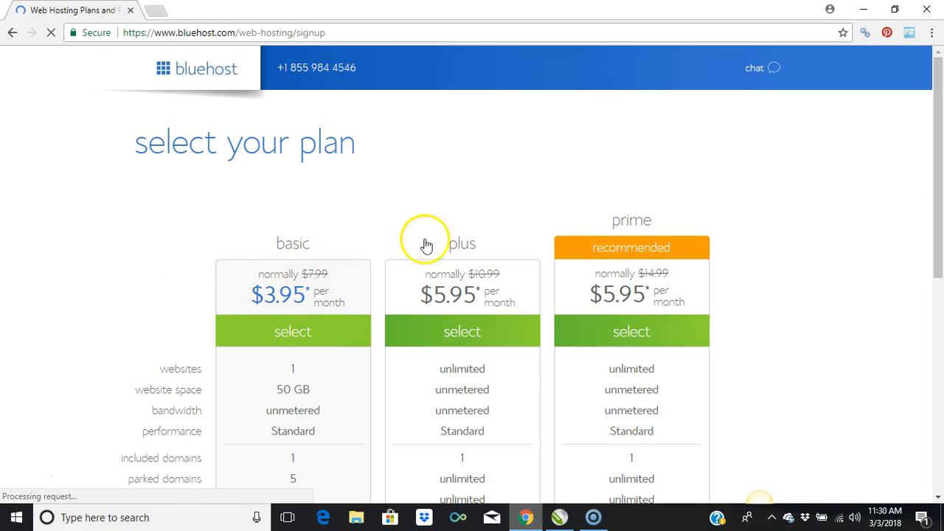
pyautogui.moveTo(938, 90); pyautogui.dragTo(937, 156)
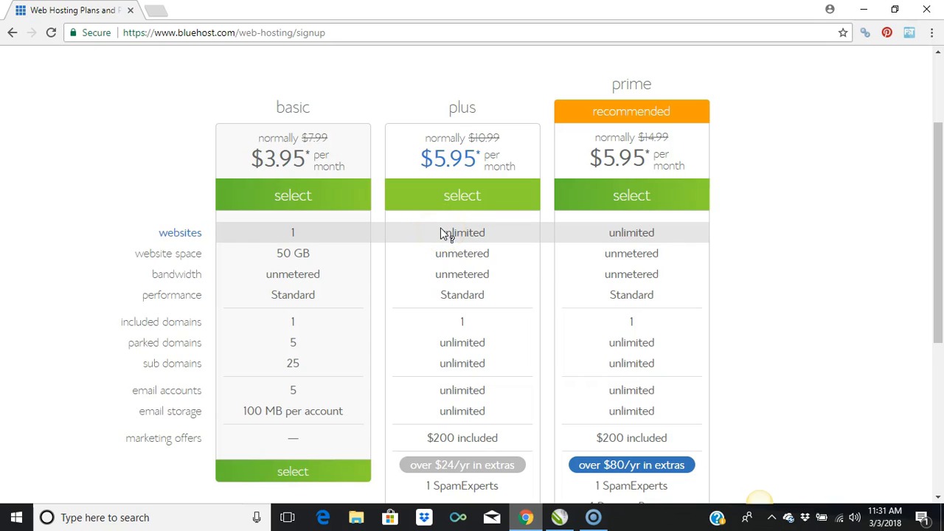
pyautogui.click(464, 231)
pyautogui.click(458, 258)
pyautogui.click(463, 248)
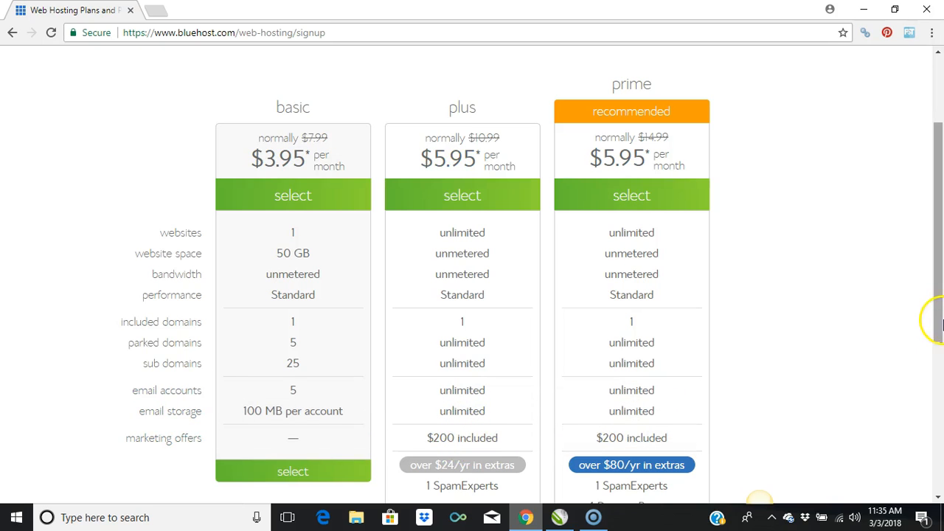
pyautogui.moveTo(941, 293); pyautogui.dragTo(941, 352)
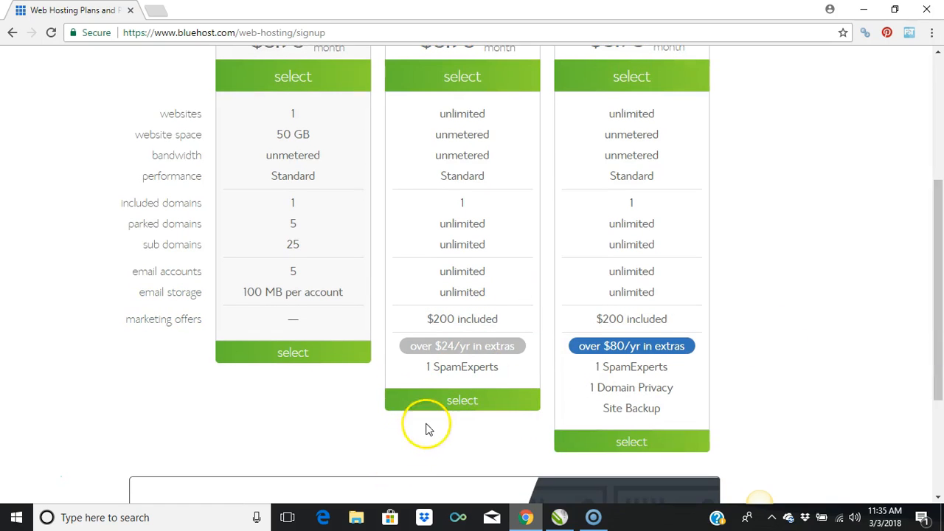
pyautogui.click(459, 402)
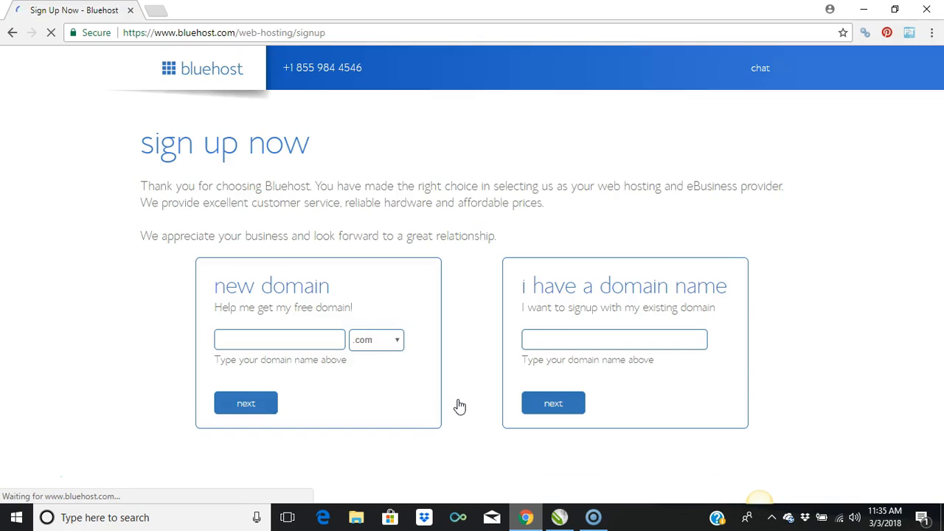
# Step: Enter the desired personal domain name as a new .com domain and continue to account creation
pyautogui.click(290, 338)
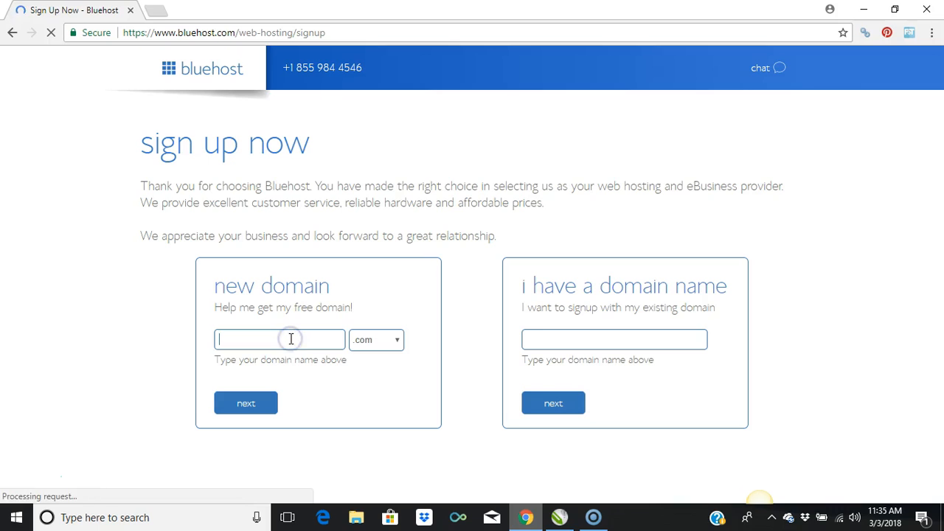
pyautogui.write('daniel')
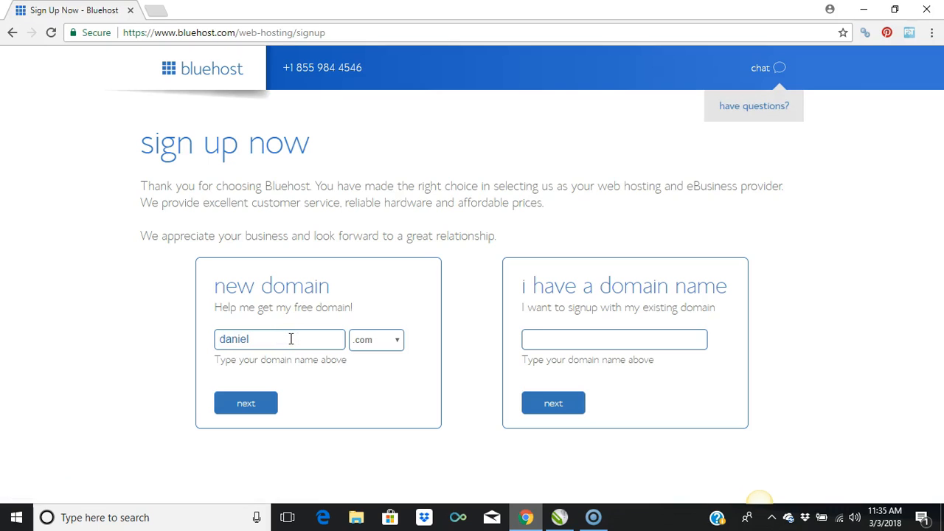
pyautogui.write('kap')
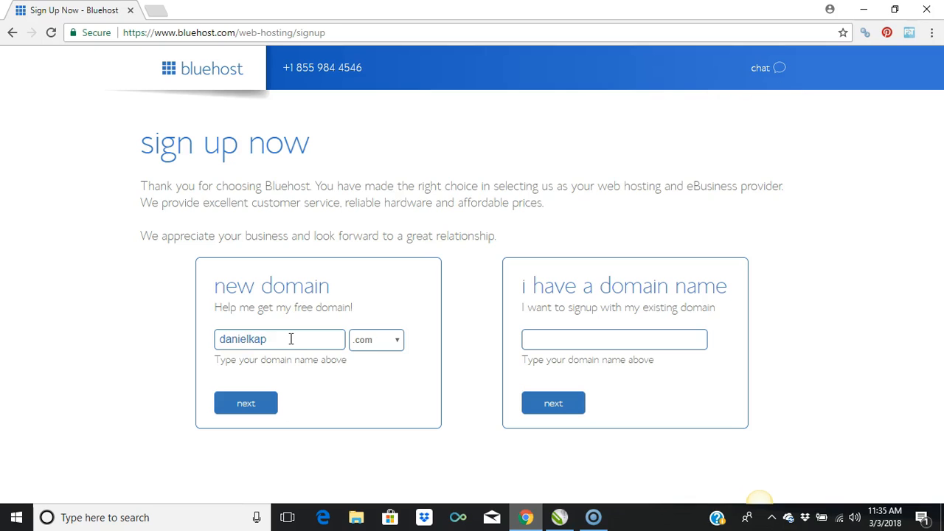
pyautogui.click(247, 409)
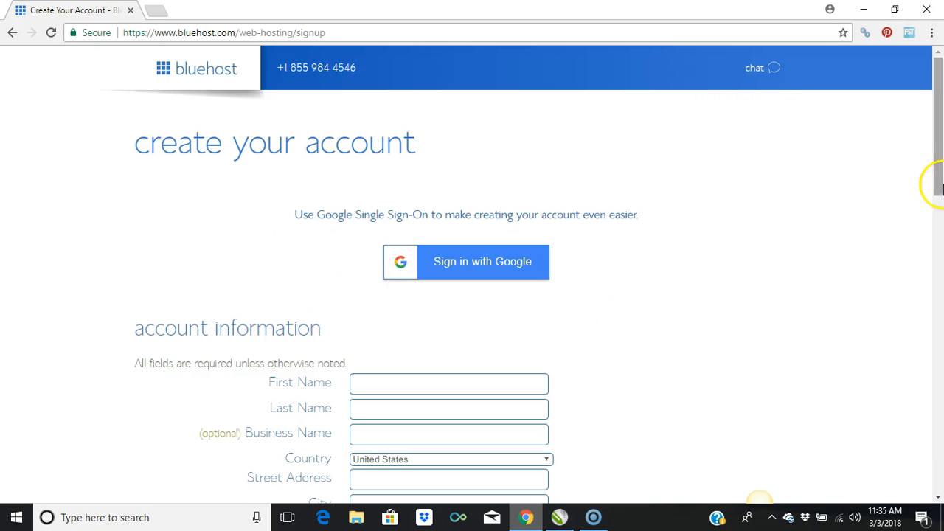
# Step: Set the account plan in the package information to Plus 12 Month Price - $7.95/mo. and check the total
pyautogui.moveTo(937, 138); pyautogui.dragTo(937, 221)
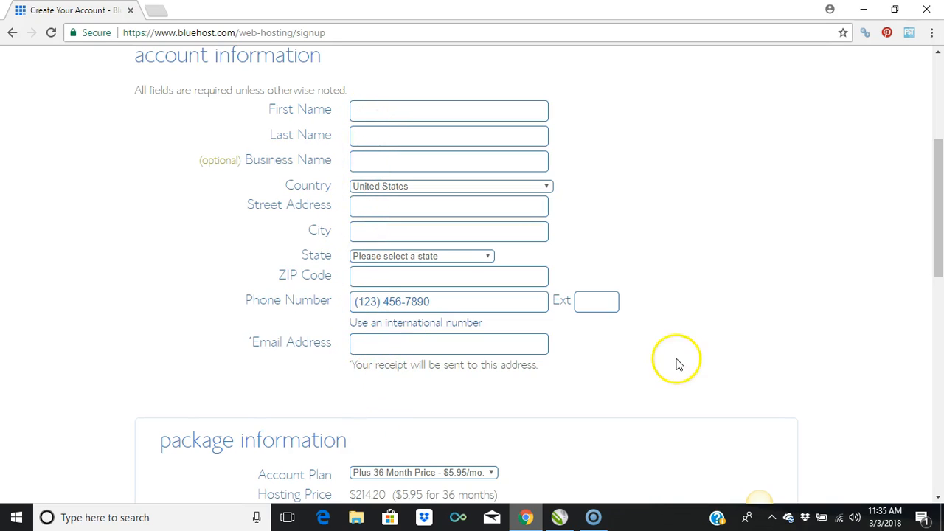
pyautogui.moveTo(940, 220); pyautogui.dragTo(919, 317)
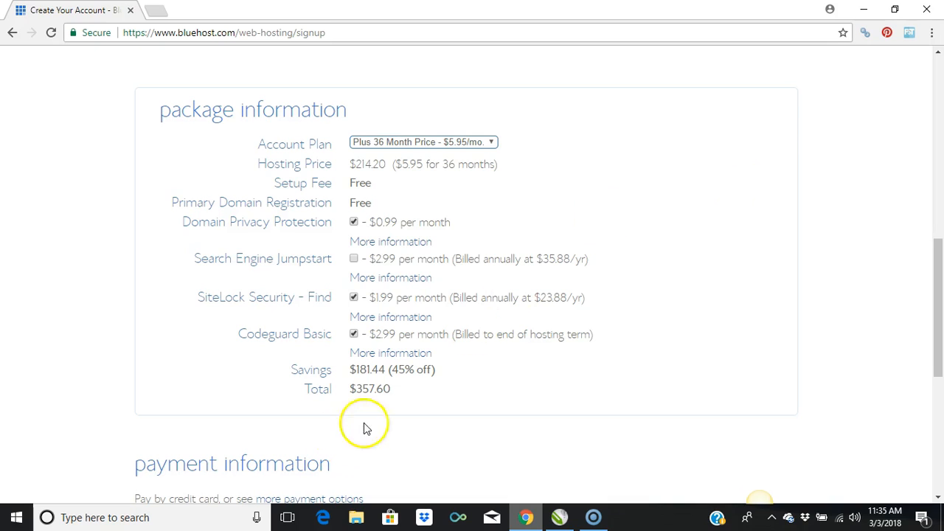
pyautogui.moveTo(389, 389); pyautogui.dragTo(356, 386)
pyautogui.click(357, 386)
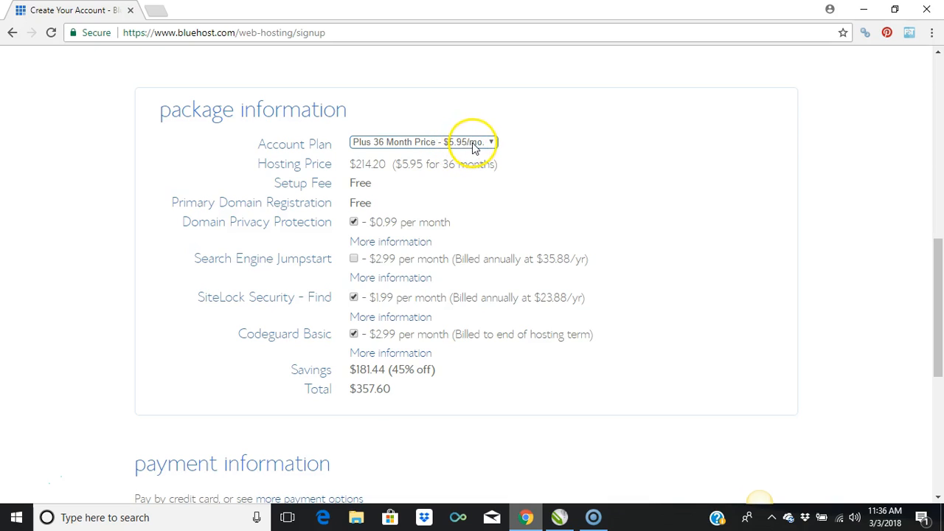
pyautogui.moveTo(355, 388); pyautogui.dragTo(384, 388)
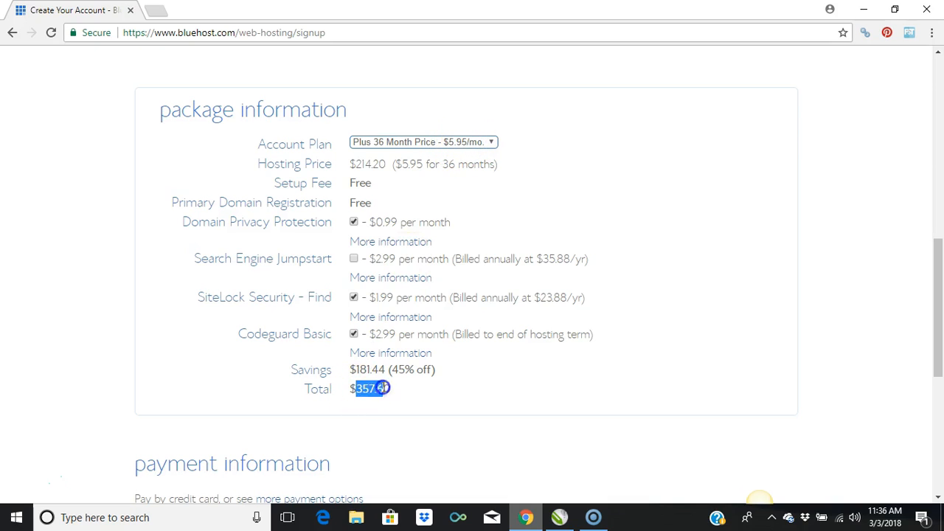
pyautogui.click(387, 389)
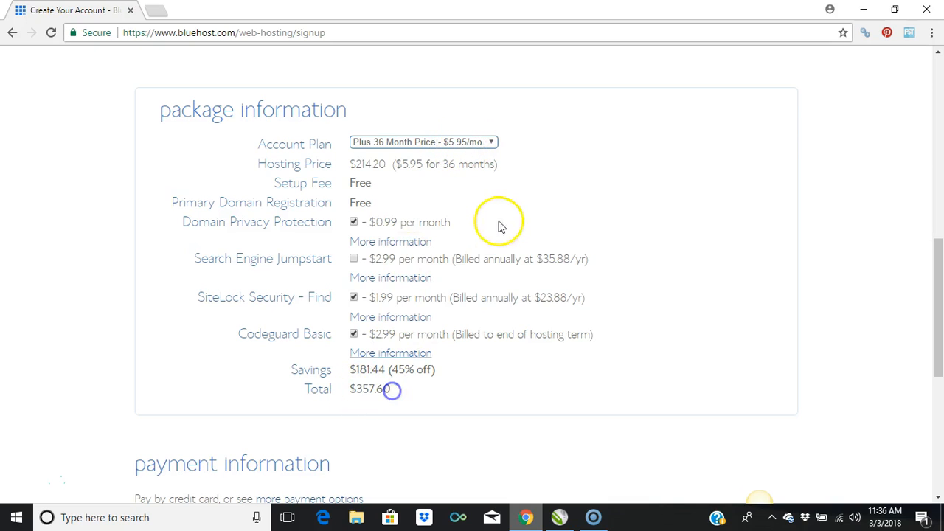
pyautogui.click(493, 144)
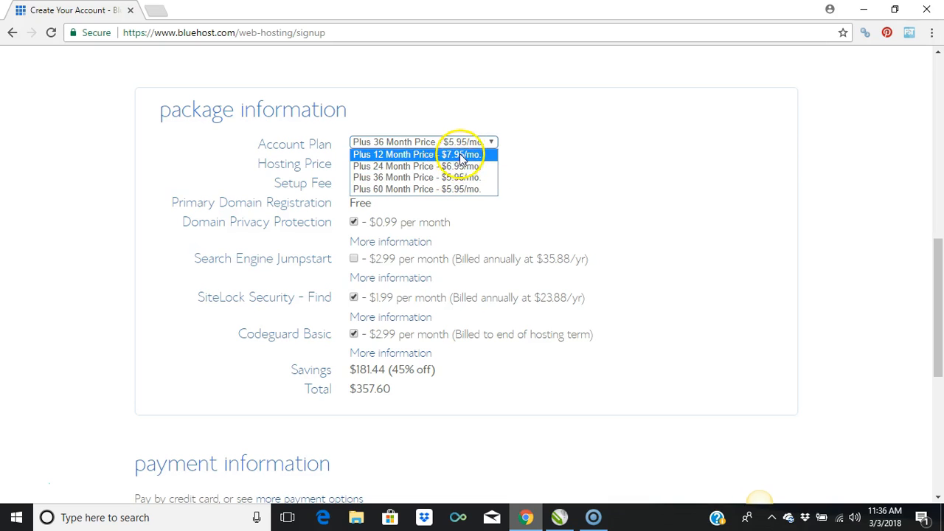
pyautogui.click(459, 156)
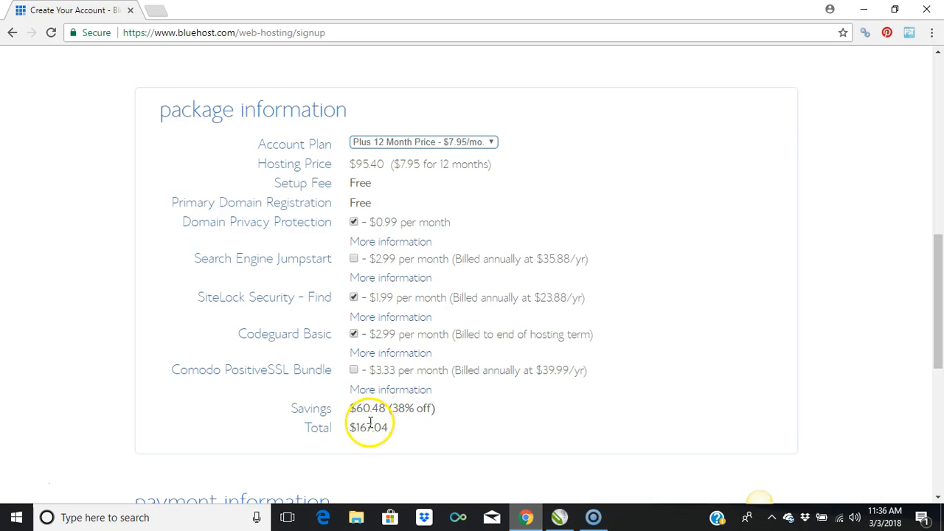
pyautogui.moveTo(389, 429); pyautogui.dragTo(355, 427)
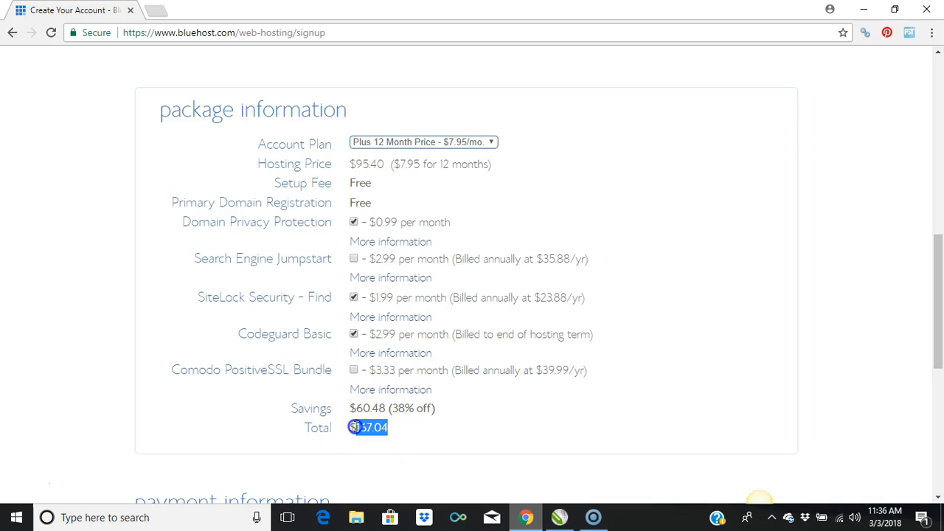
pyautogui.click(354, 427)
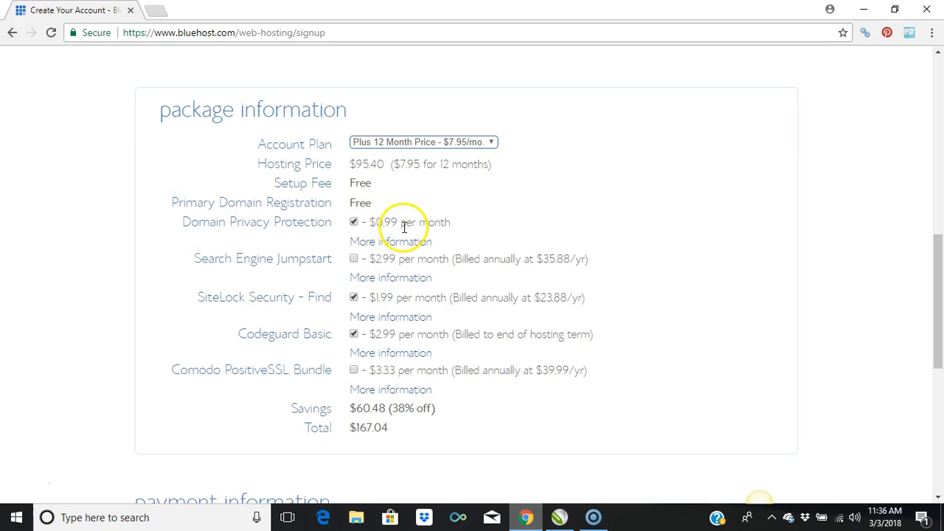
# Step: Deselect Domain Privacy Protection, dismiss the confirmation dialog, and reselect the option
pyautogui.click(354, 222)
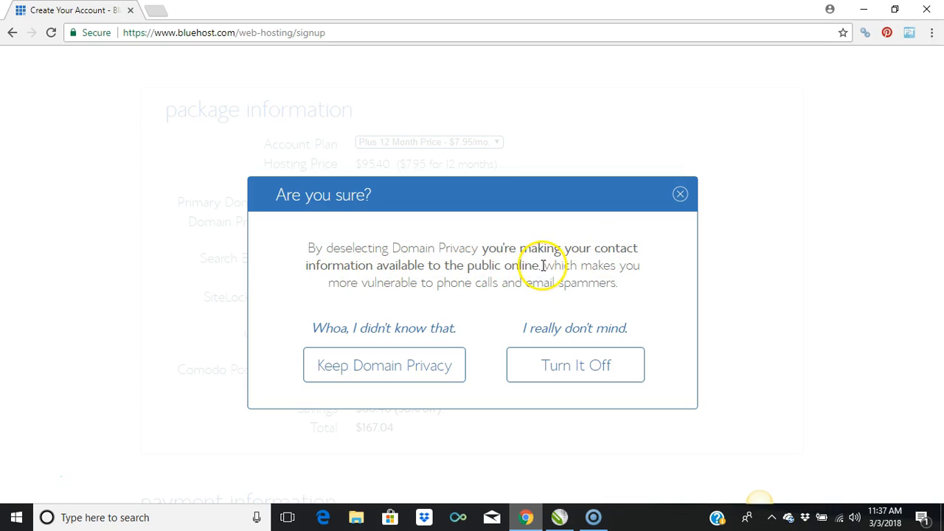
pyautogui.click(678, 195)
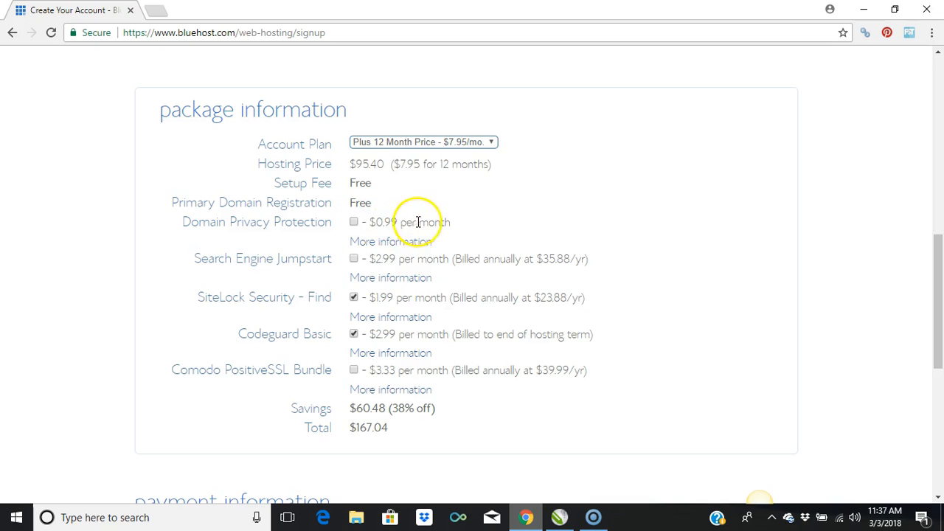
pyautogui.click(354, 222)
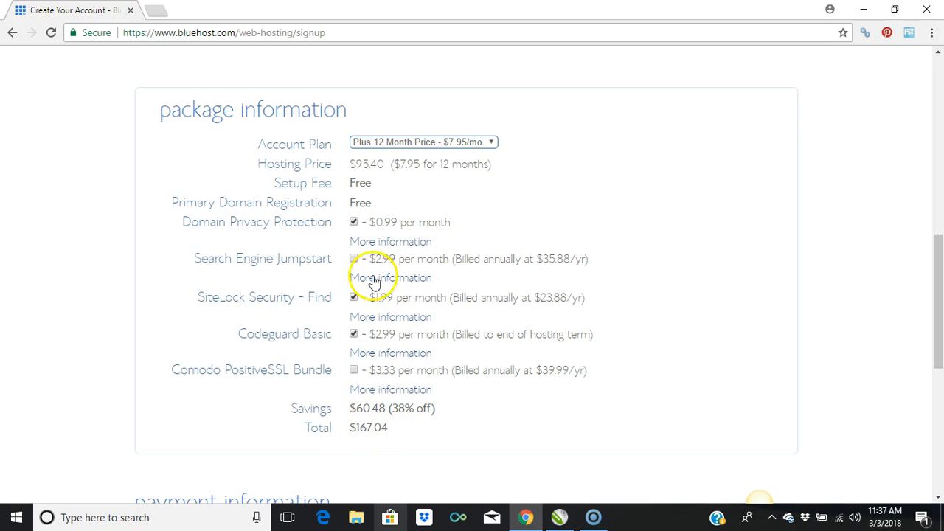
# Step: Check the package total, and try the Search Engine Jumpstart add-on by turning it on and off again
pyautogui.click(354, 427)
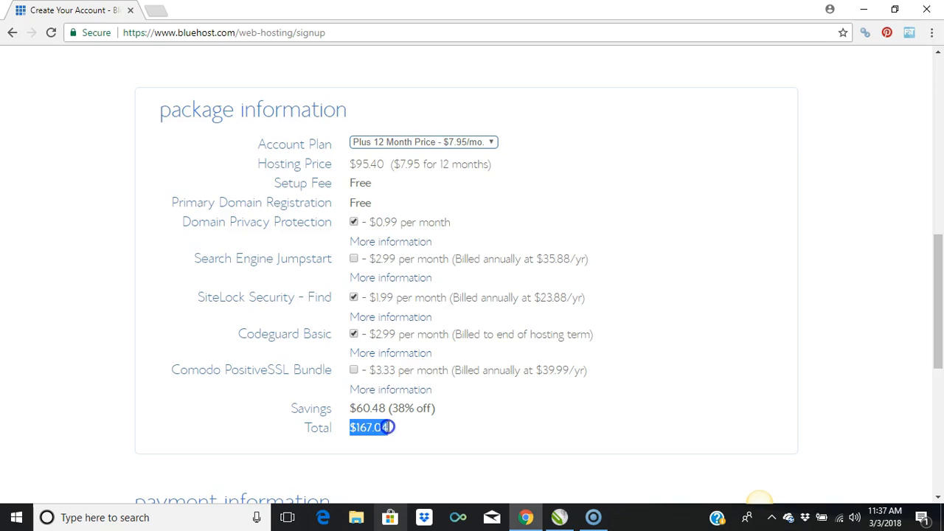
pyautogui.click(386, 427)
pyautogui.click(348, 427)
pyautogui.moveTo(351, 427); pyautogui.dragTo(382, 427)
pyautogui.click(390, 428)
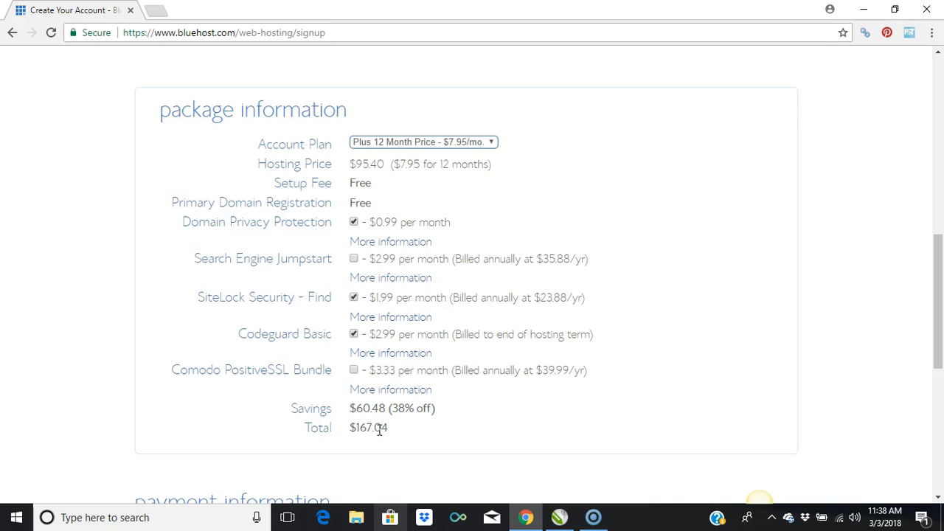
pyautogui.click(355, 259)
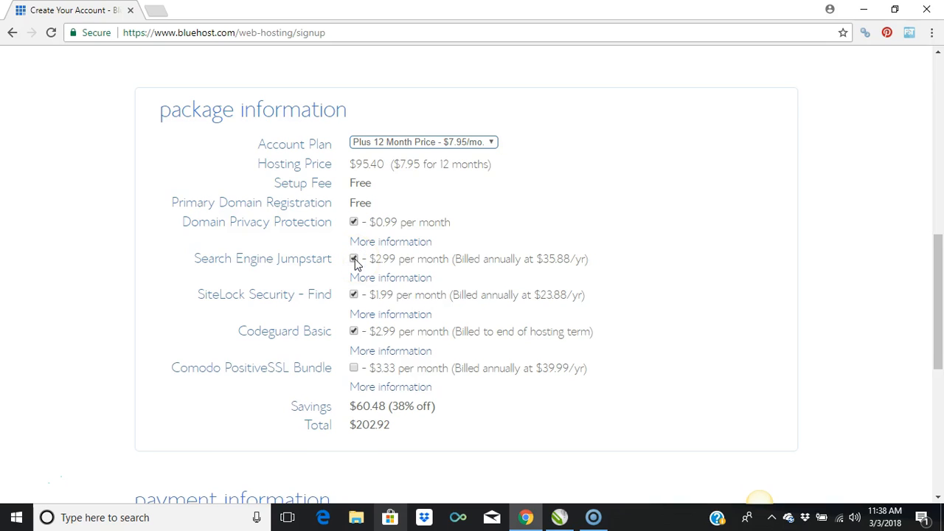
pyautogui.click(354, 259)
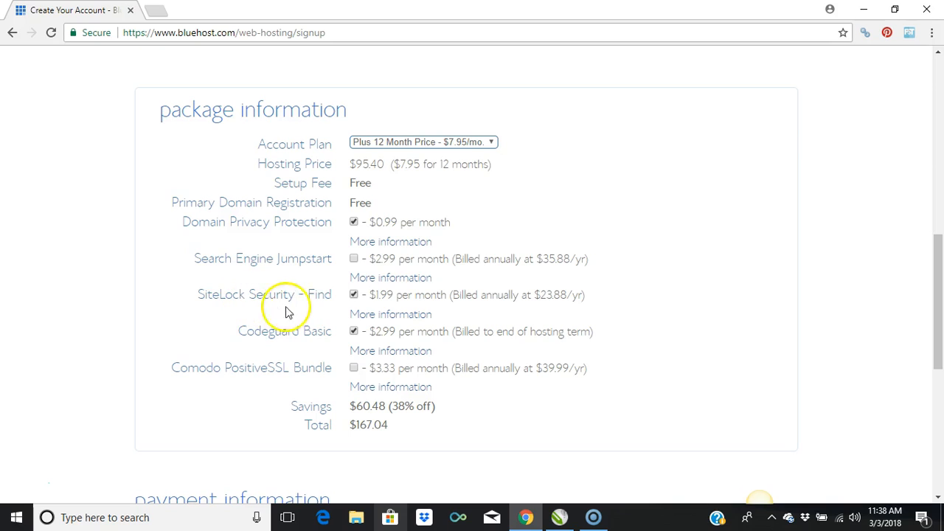
# Step: Read through the additional information about SiteLock Security - Find and close it
pyautogui.click(372, 315)
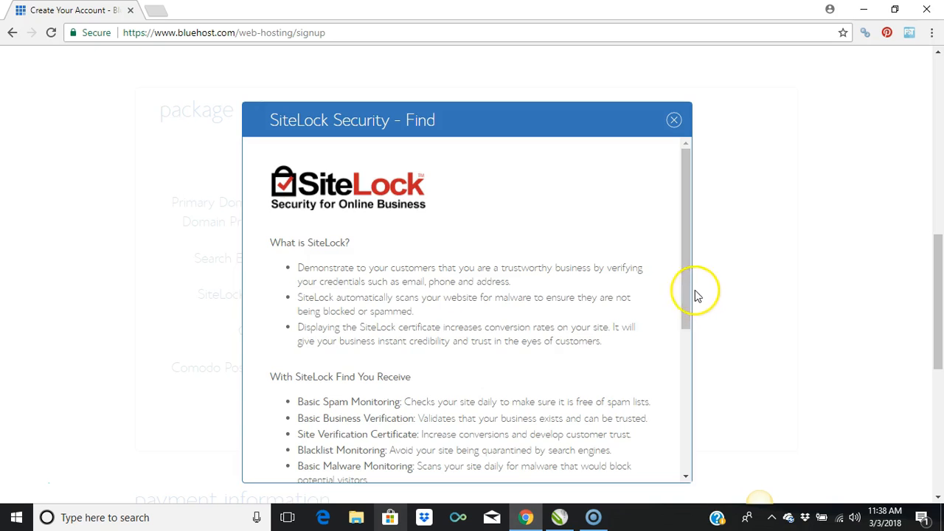
pyautogui.moveTo(684, 280); pyautogui.dragTo(677, 401)
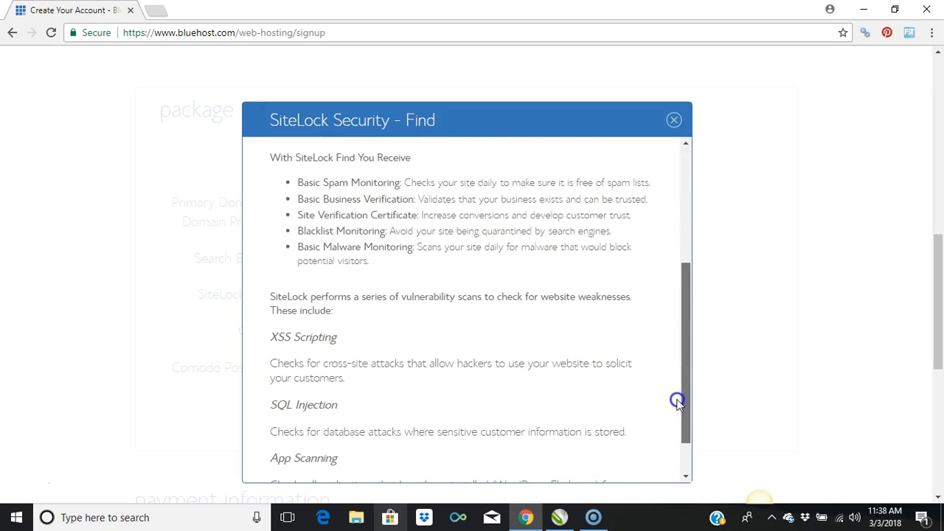
pyautogui.moveTo(685, 362); pyautogui.dragTo(672, 183)
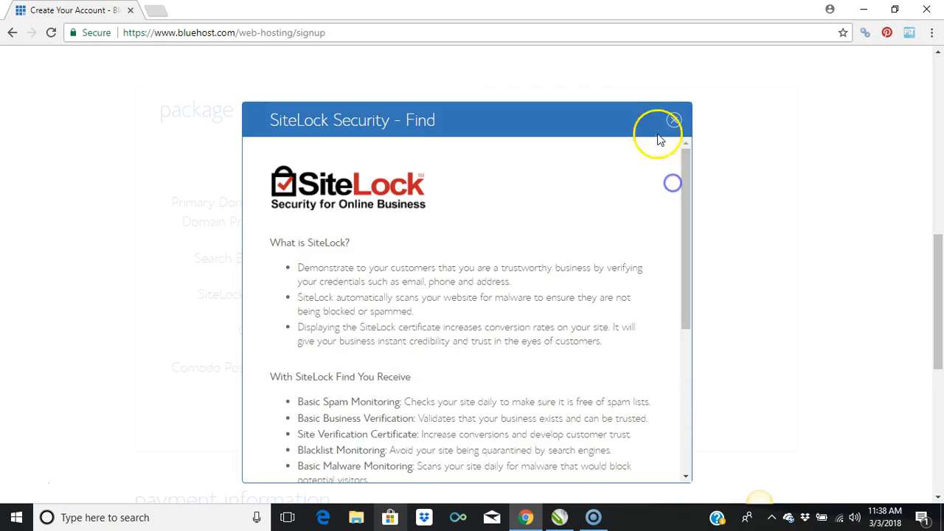
pyautogui.click(672, 120)
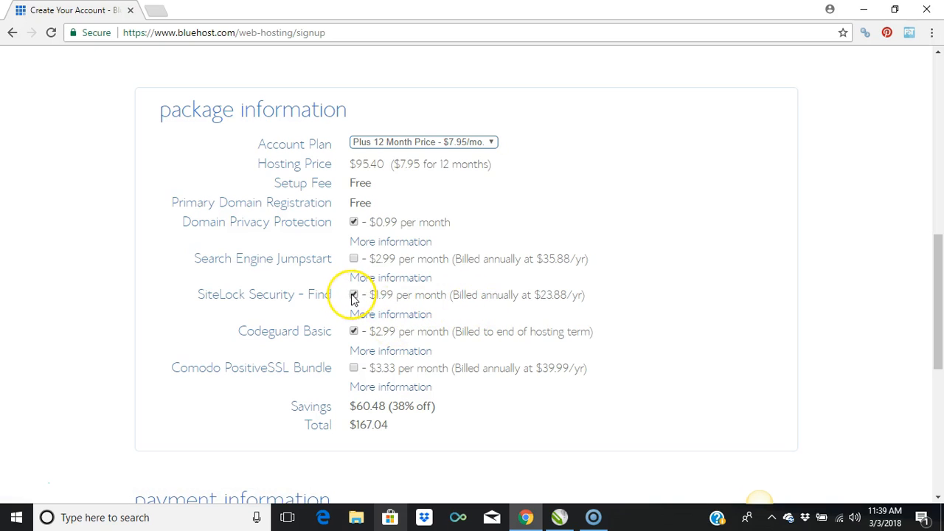
# Step: Remove the SiteLock Security - Find add-on from the package and check the updated total
pyautogui.click(355, 259)
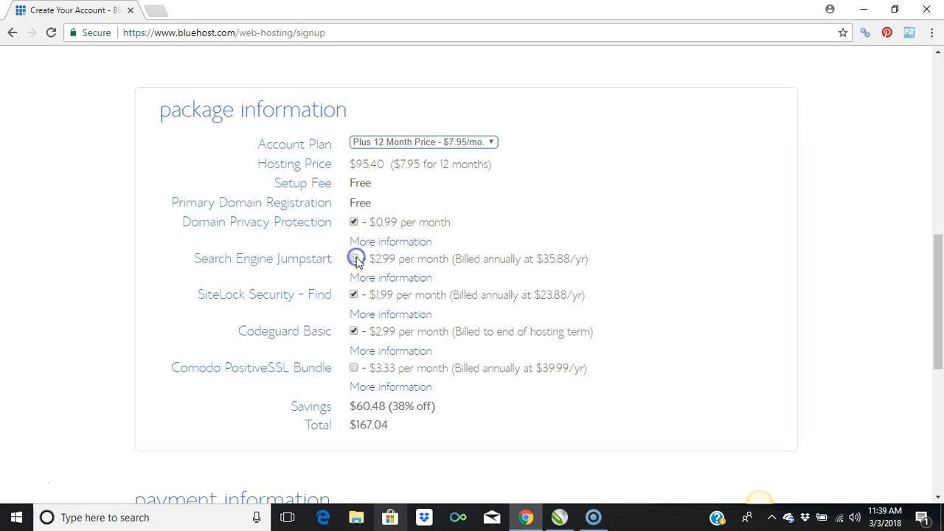
pyautogui.click(355, 259)
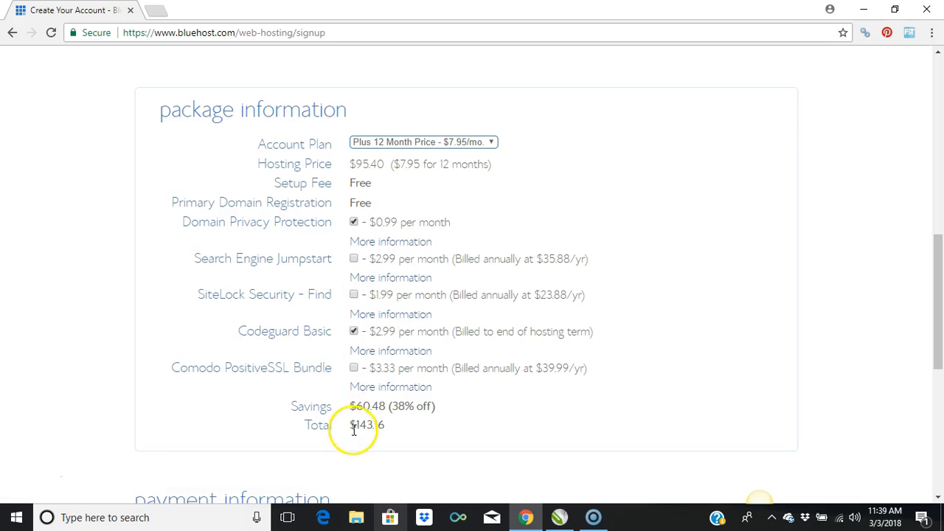
pyautogui.moveTo(350, 427); pyautogui.dragTo(389, 428)
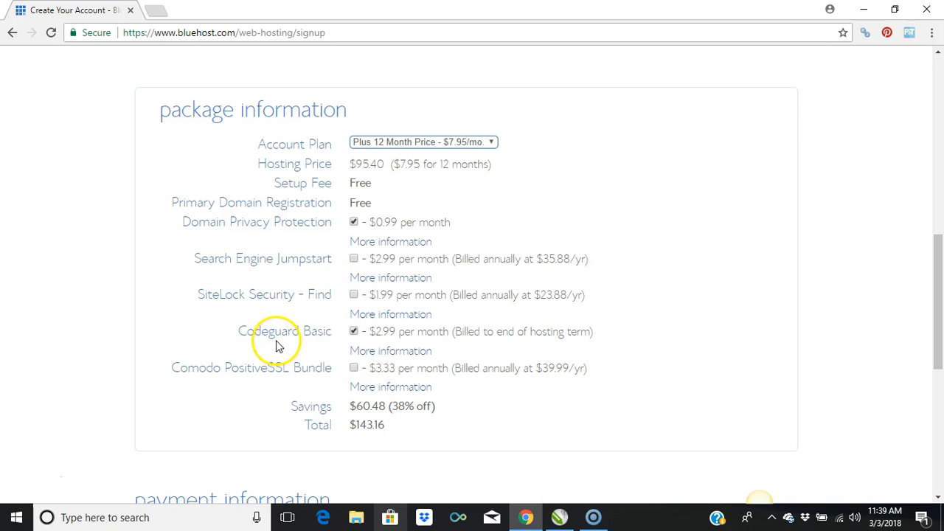
# Step: Read the additional information about Codeguard Basic, and add the Comodo PositiveSSL Bundle to the package
pyautogui.click(407, 353)
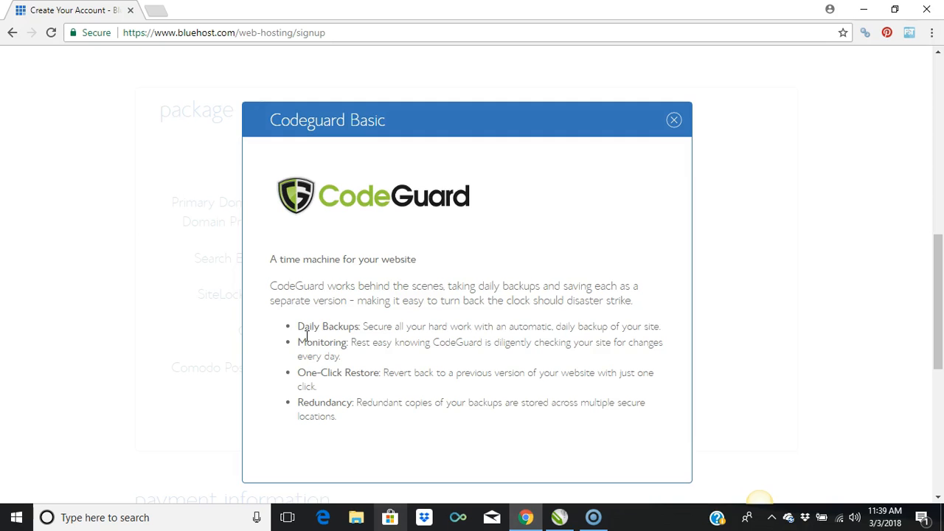
pyautogui.click(674, 122)
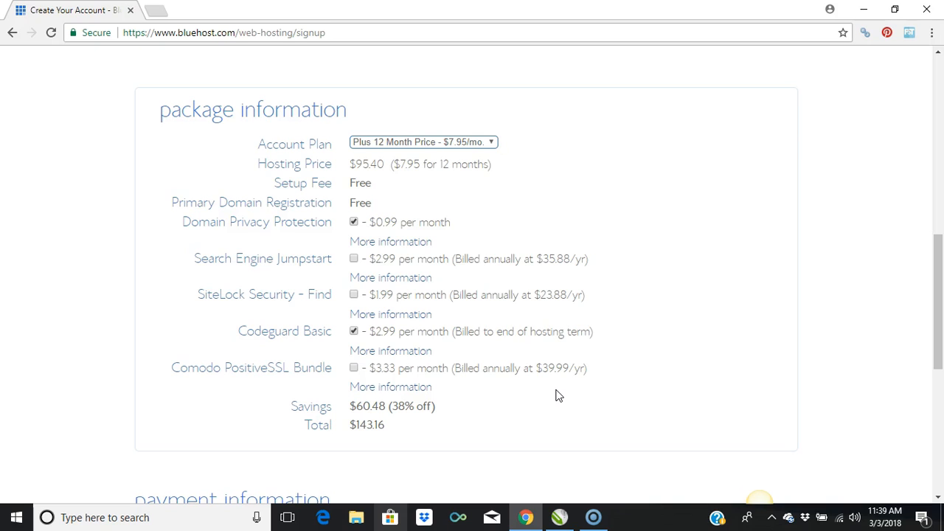
pyautogui.click(354, 368)
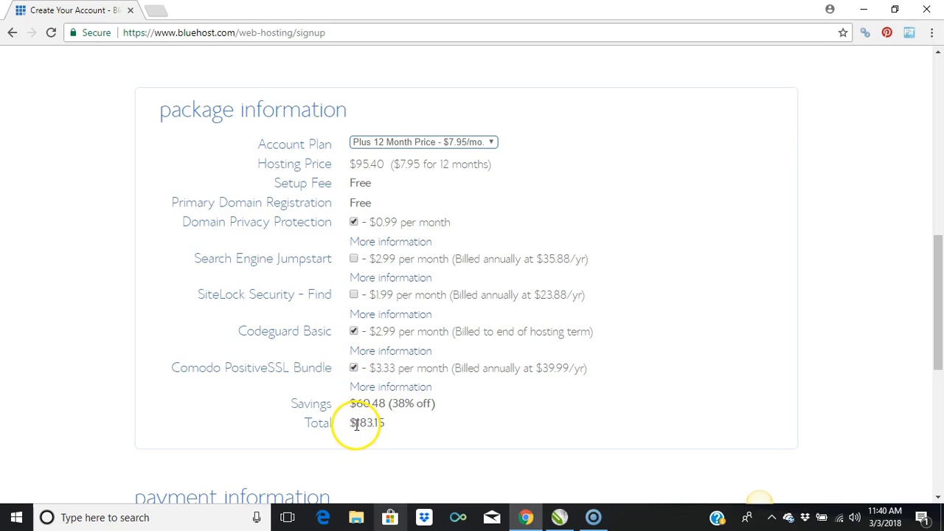
# Step: Remove the Comodo PositiveSSL Bundle and Codeguard Basic add-ons from the package
pyautogui.moveTo(357, 425); pyautogui.dragTo(373, 425)
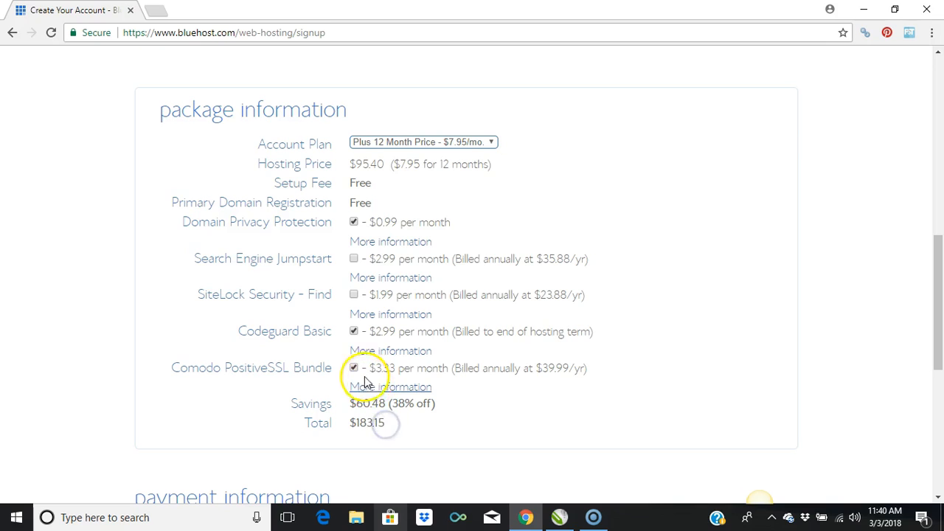
pyautogui.click(356, 331)
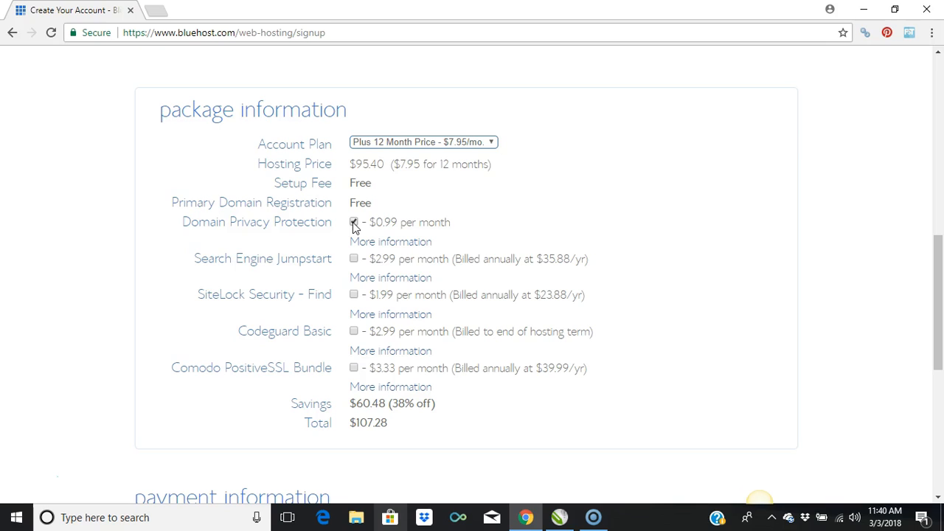
# Step: Take Domain Privacy Protection out of the package, check the total without it, and add it back
pyautogui.click(353, 224)
pyautogui.click(354, 222)
pyautogui.moveTo(386, 423); pyautogui.dragTo(373, 421)
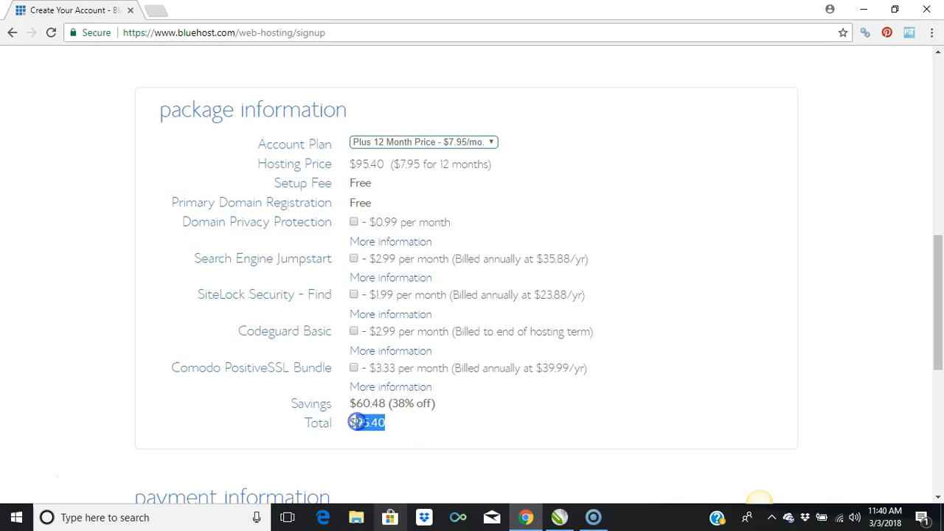
pyautogui.click(357, 422)
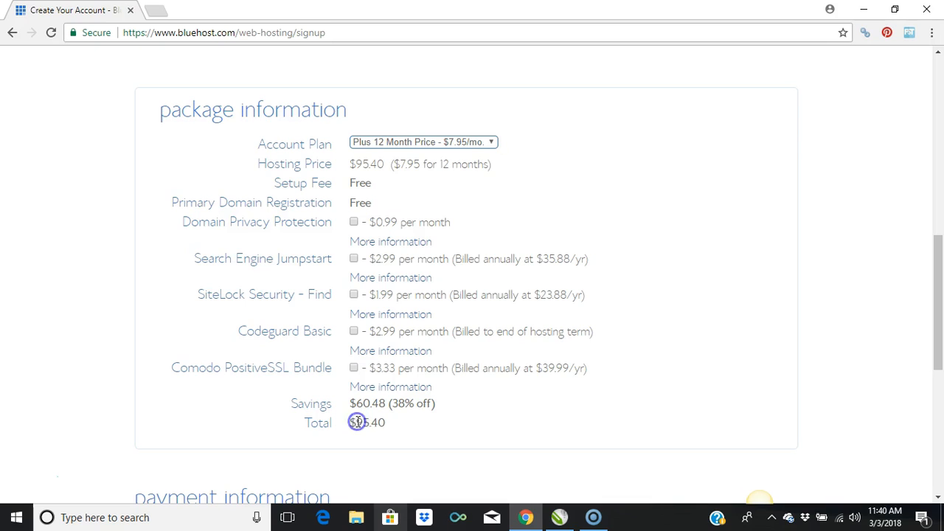
pyautogui.click(353, 223)
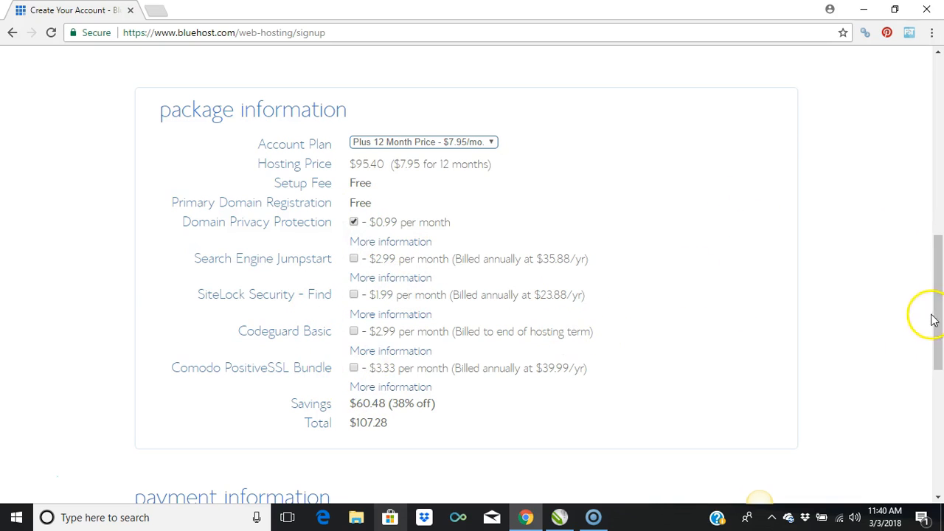
# Step: Review the payment information fields, the renewal terms and the agreement section of the signup form, without filling them in
pyautogui.moveTo(934, 302); pyautogui.dragTo(931, 407)
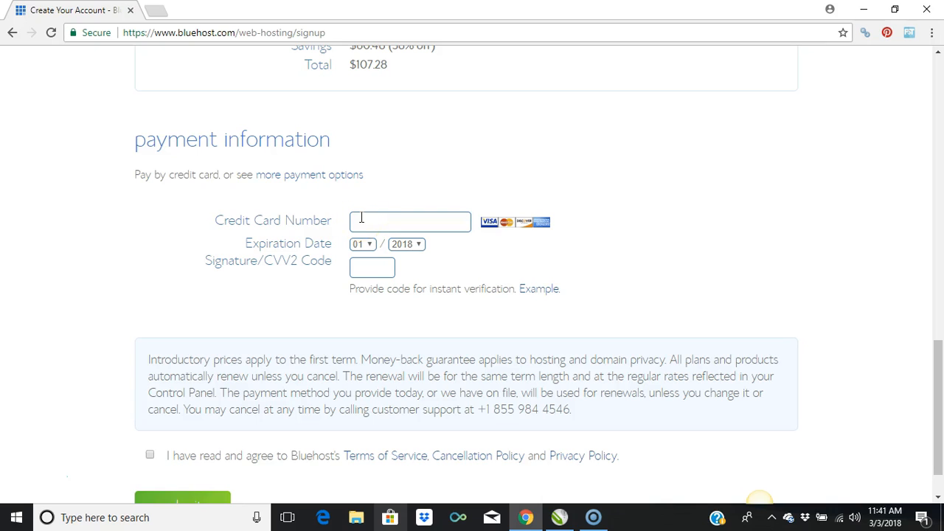
pyautogui.moveTo(916, 367); pyautogui.dragTo(934, 435)
pyautogui.click(877, 362)
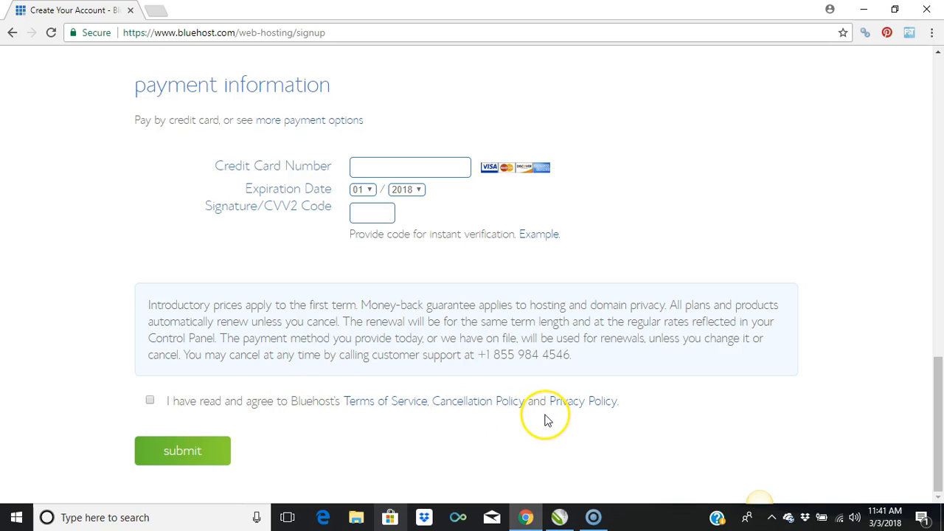
pyautogui.click(286, 422)
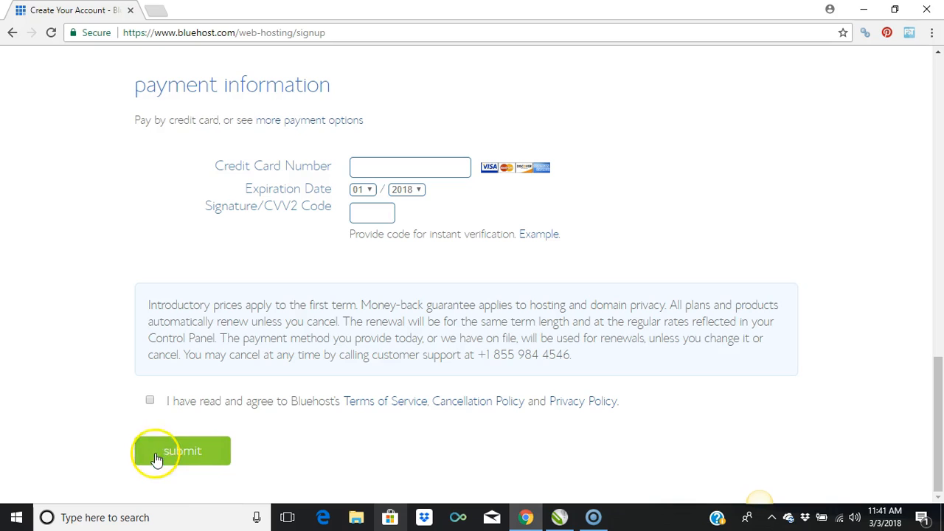
pyautogui.moveTo(937, 410); pyautogui.dragTo(937, 120)
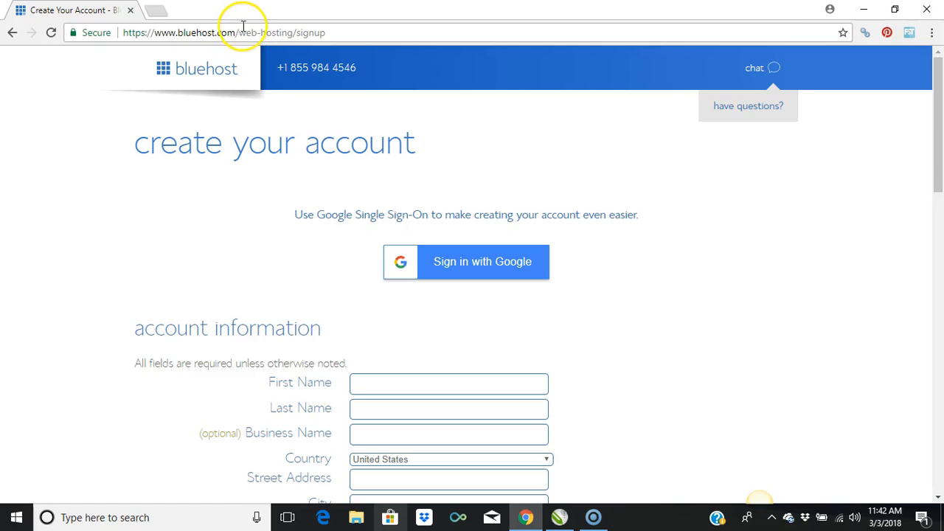
pyautogui.moveTo(239, 33); pyautogui.dragTo(474, 96)
pyautogui.press('BackSpace')
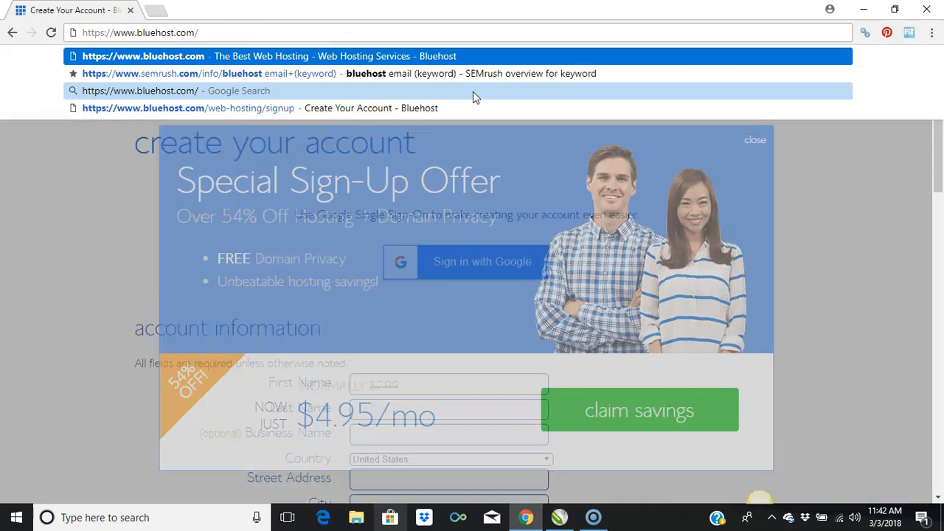
pyautogui.press('Return')
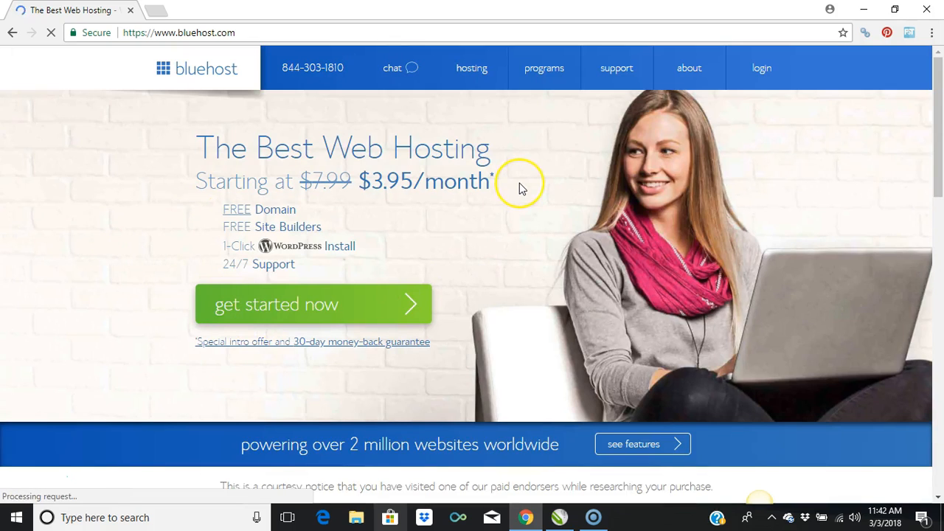
pyautogui.click(764, 71)
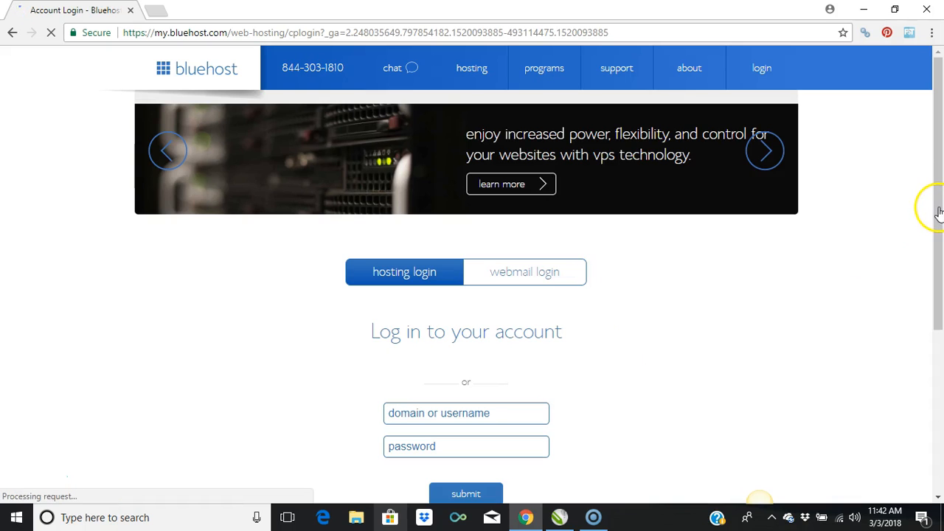
# Step: Log in to the hosting account with the account username and password
pyautogui.moveTo(938, 208); pyautogui.dragTo(935, 322)
pyautogui.click(510, 225)
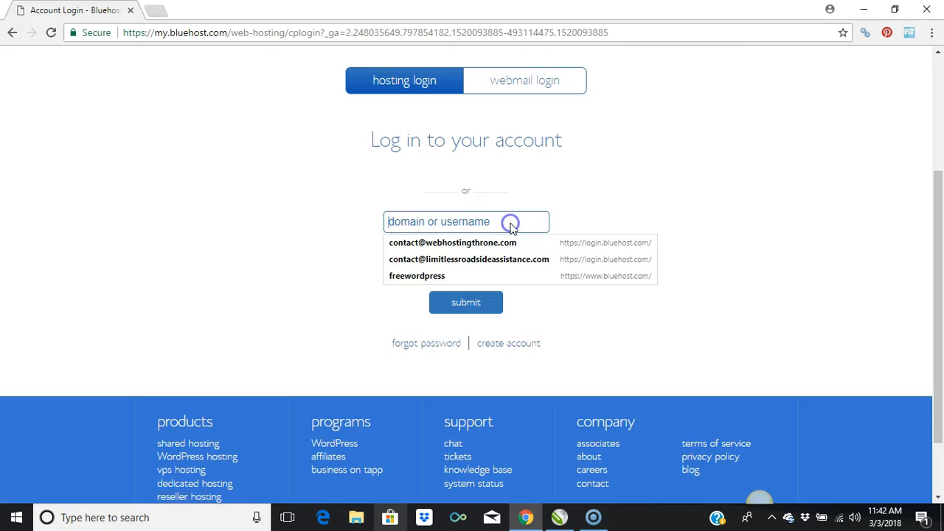
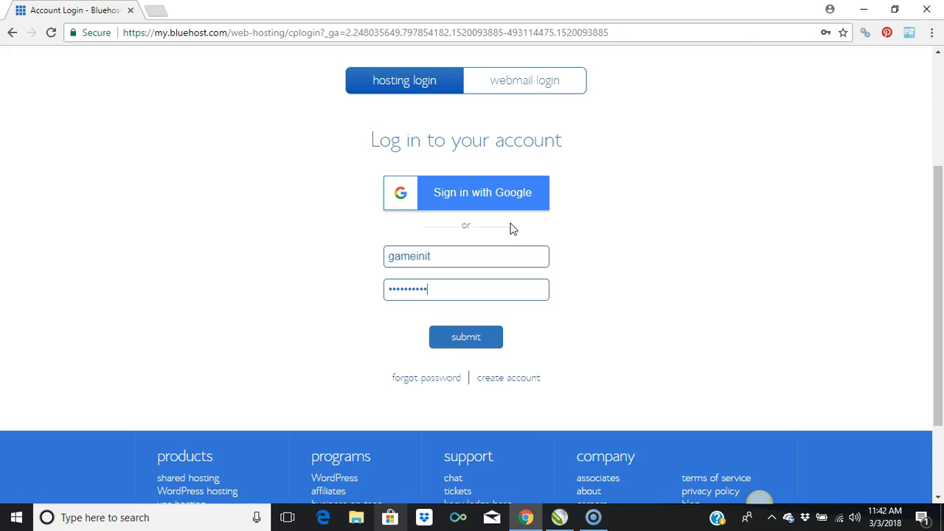
pyautogui.click(473, 336)
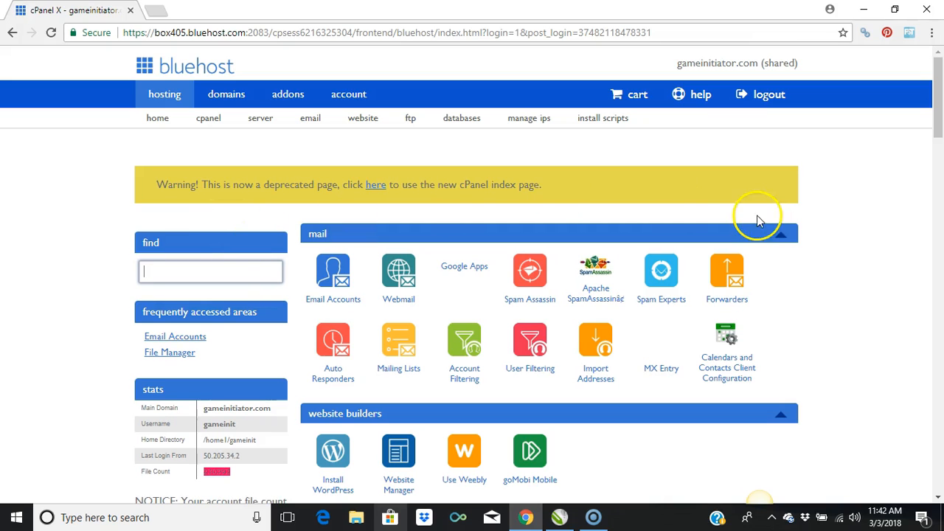
# Step: Switch from the deprecated page to the new cPanel index page and open One-Click Installs
pyautogui.moveTo(937, 95); pyautogui.dragTo(940, 129)
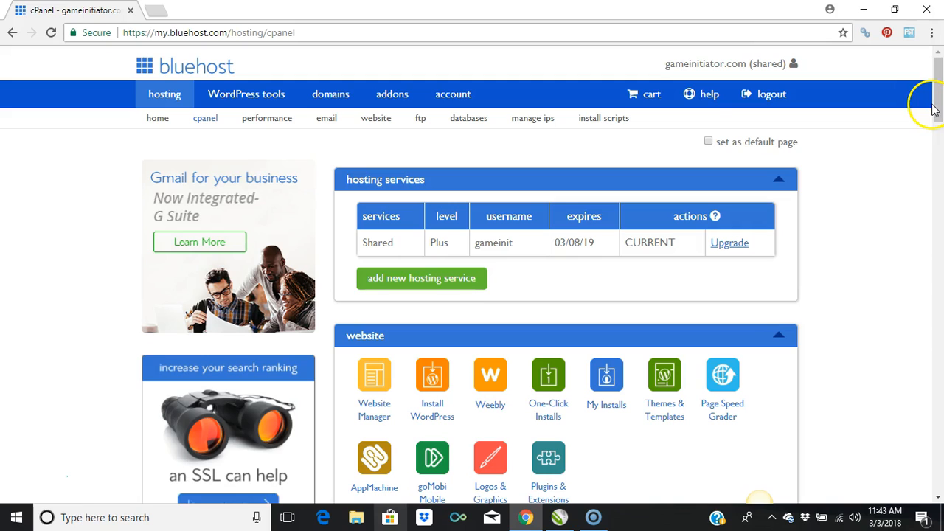
pyautogui.moveTo(940, 101); pyautogui.dragTo(939, 125)
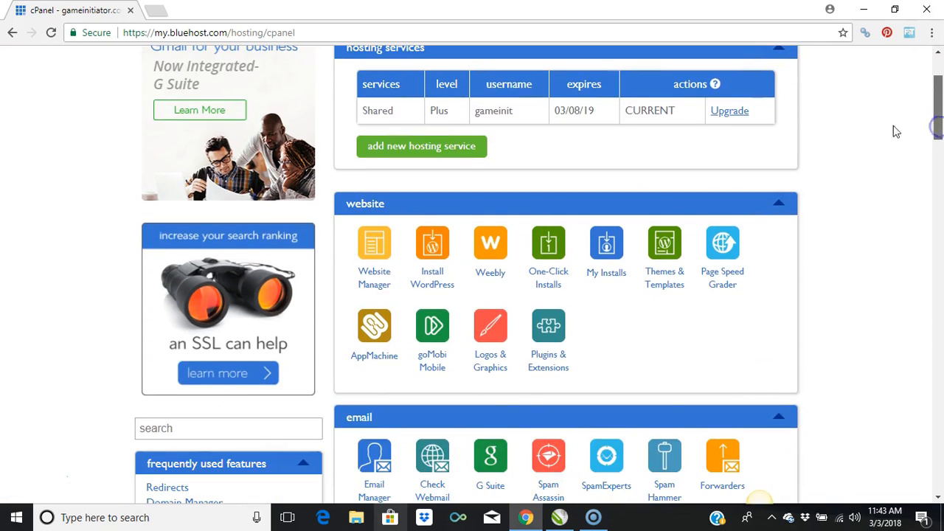
pyautogui.scroll(-1, 895, 132)
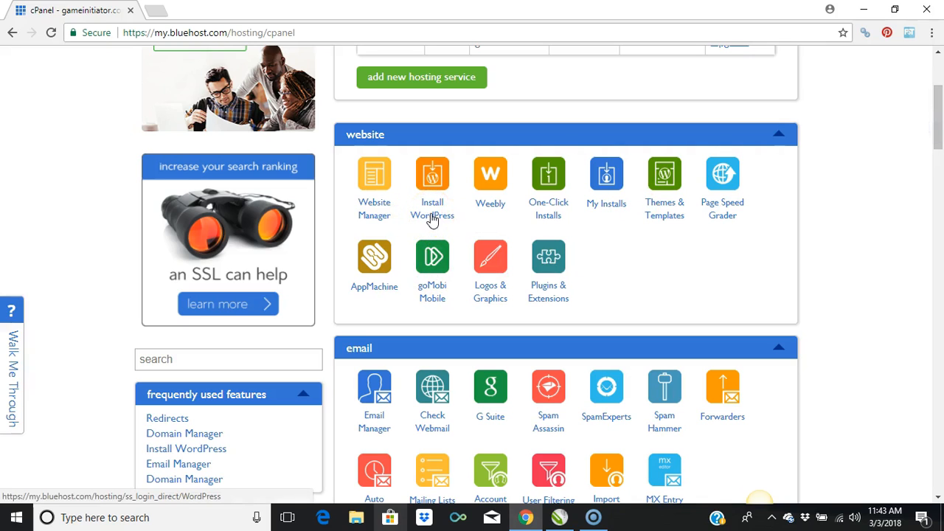
pyautogui.click(550, 221)
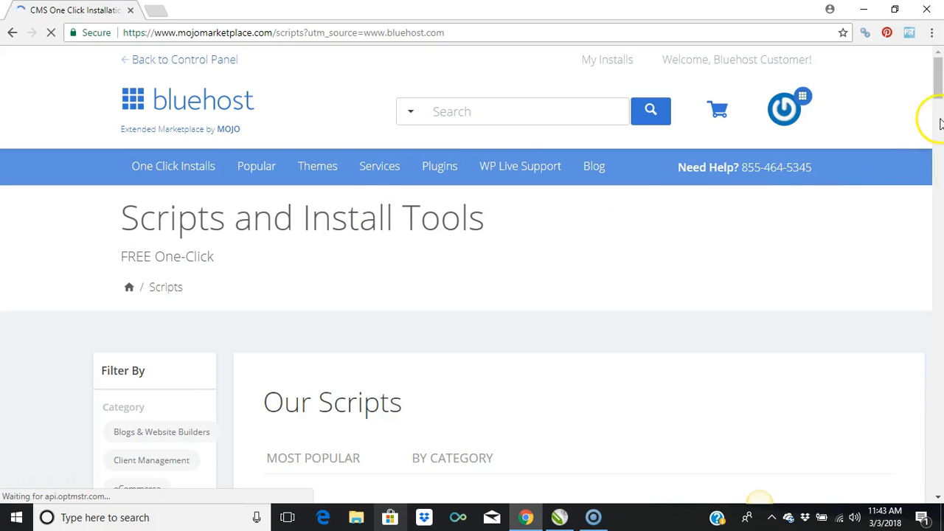
# Step: Browse the one-click install scripts from WordPress and Joomla down to the CRM and shopping cart scripts
pyautogui.moveTo(938, 86); pyautogui.dragTo(939, 90)
pyautogui.moveTo(938, 94); pyautogui.dragTo(937, 121)
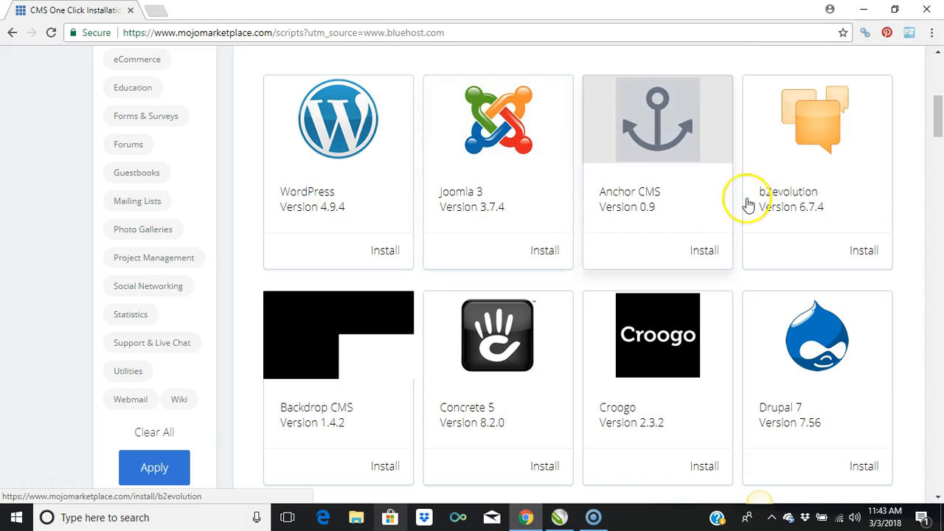
pyautogui.moveTo(935, 120); pyautogui.dragTo(930, 229)
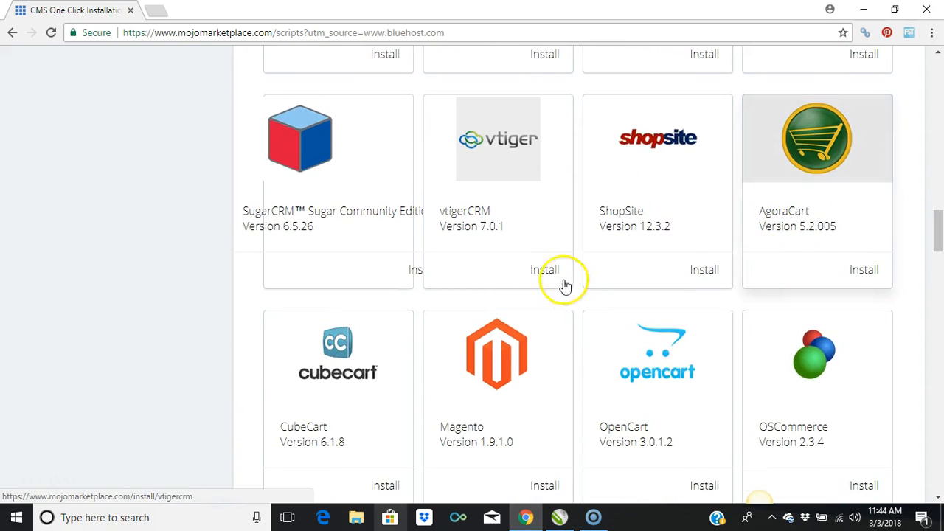
# Step: Open the vtigerCRM installation page, read its description and additional links, and return to the script list
pyautogui.click(473, 228)
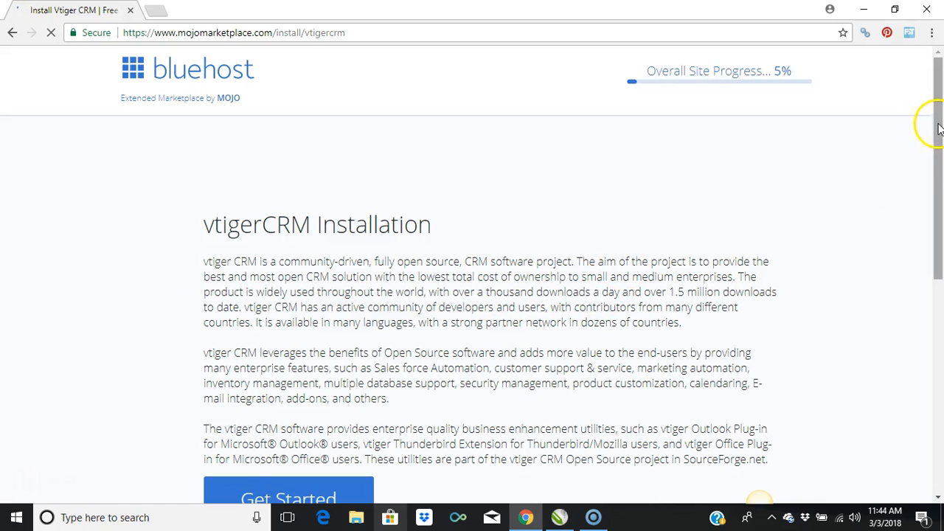
pyautogui.scroll(-3, 929, 130)
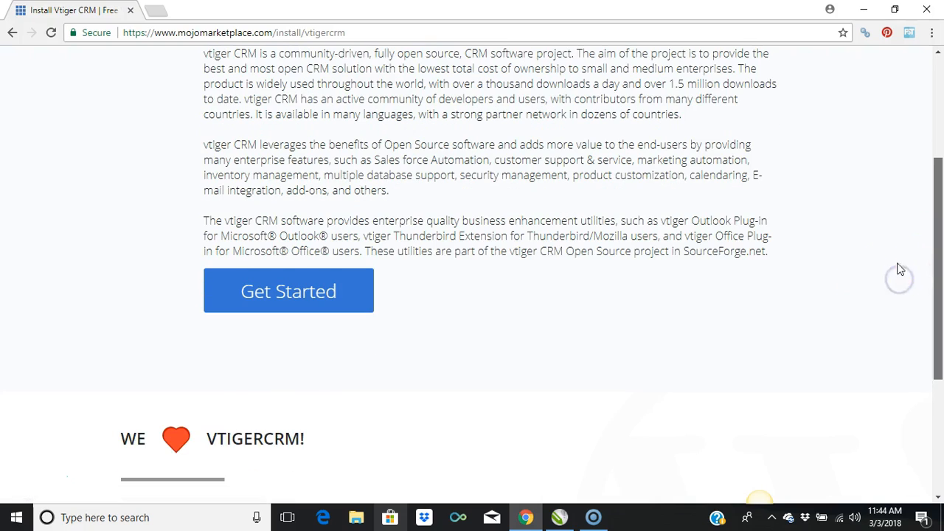
pyautogui.scroll(-2, 926, 264)
pyautogui.moveTo(935, 257); pyautogui.dragTo(934, 294)
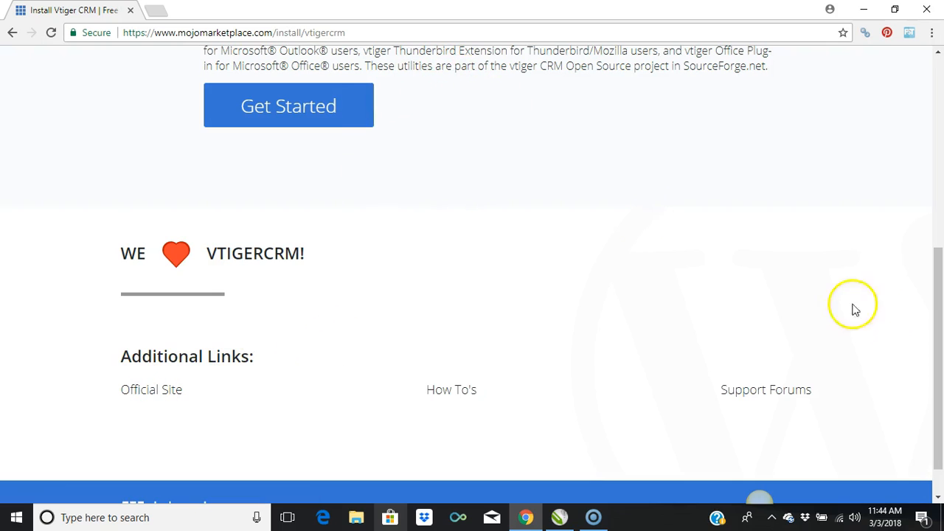
pyautogui.moveTo(934, 331); pyautogui.dragTo(940, 179)
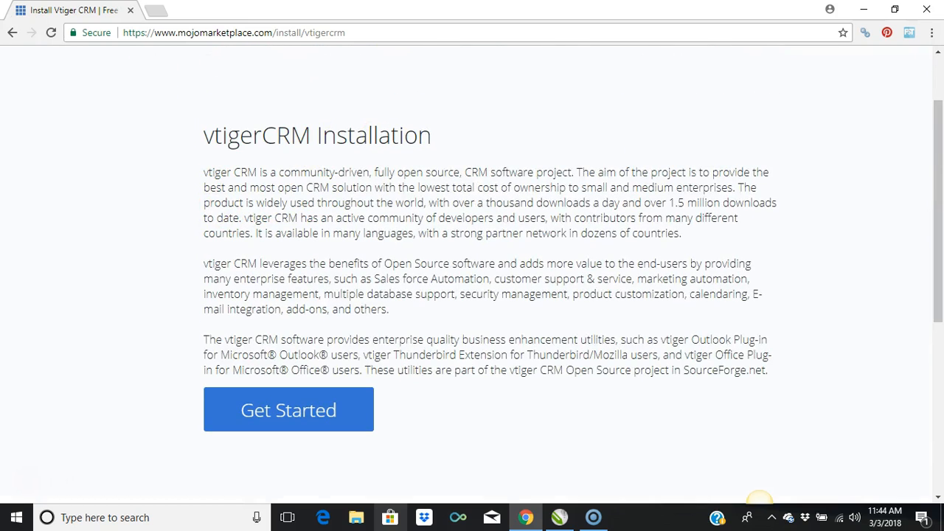
pyautogui.click(12, 34)
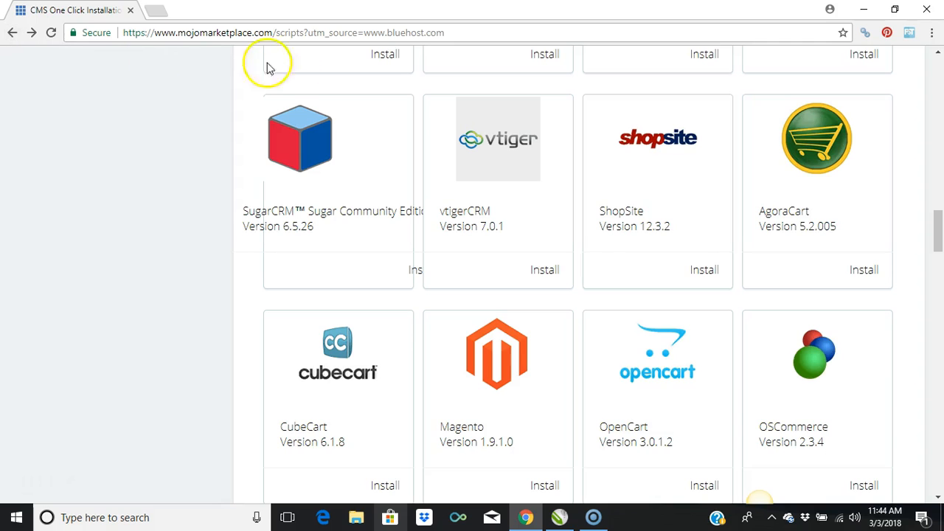
# Step: Browse the remaining scripts, including the wiki, webmail and photo gallery ones, and return to the cPanel page
pyautogui.moveTo(938, 236); pyautogui.dragTo(936, 433)
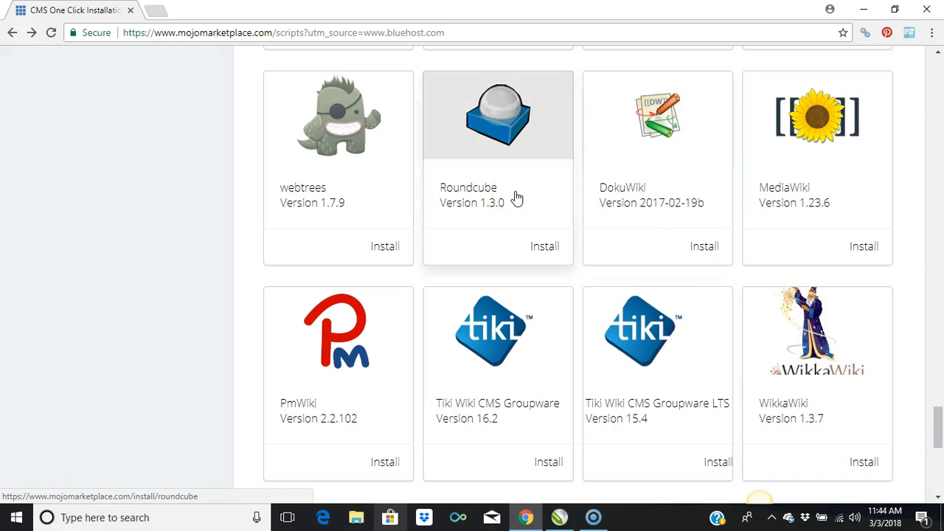
pyautogui.moveTo(939, 435); pyautogui.dragTo(939, 347)
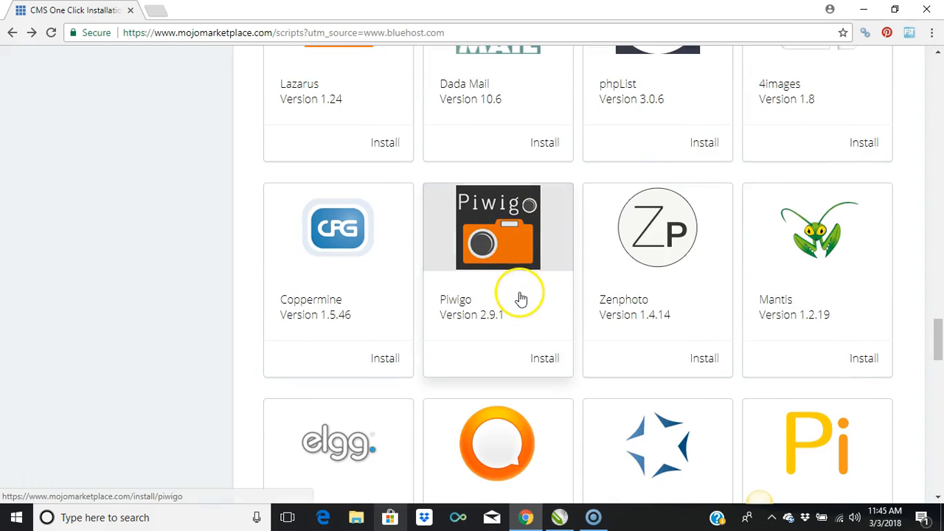
pyautogui.moveTo(937, 334); pyautogui.dragTo(936, 58)
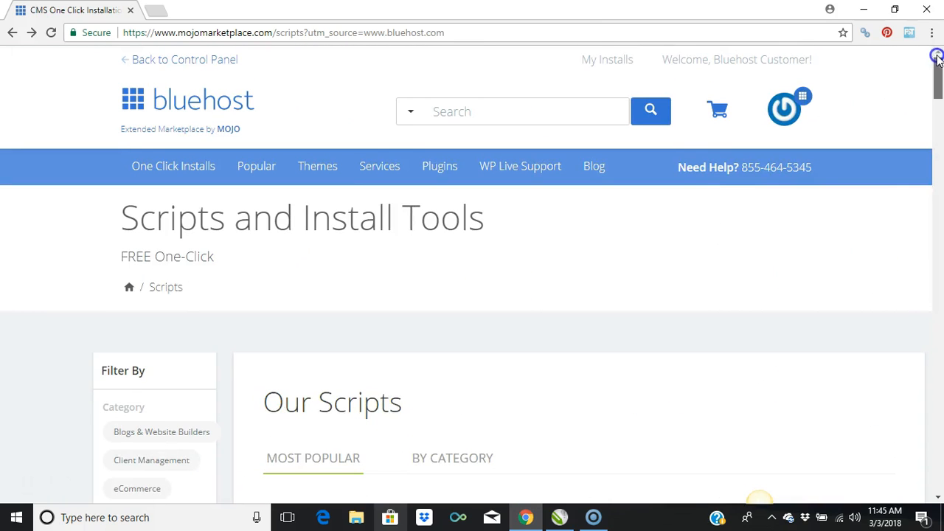
pyautogui.click(12, 34)
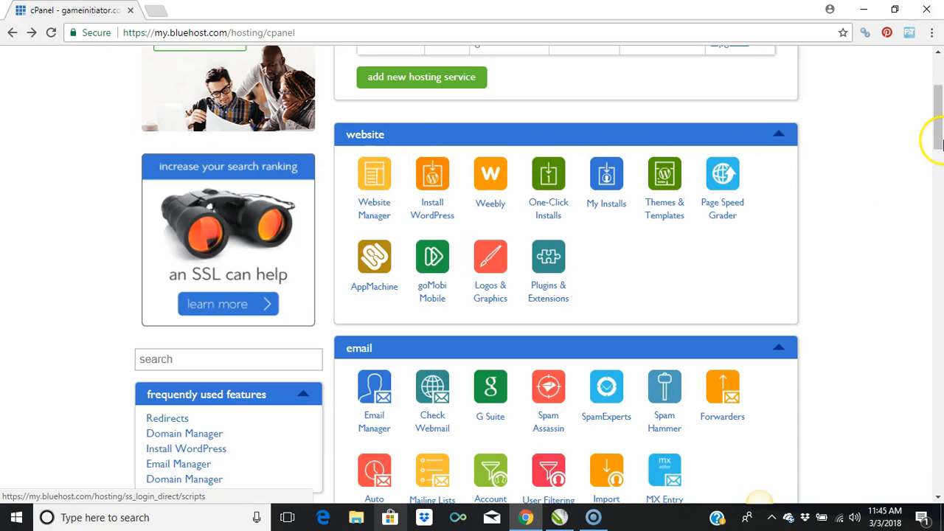
# Step: Look through the website, email, domains, files and statistics tools of cPanel
pyautogui.moveTo(939, 130); pyautogui.dragTo(938, 132)
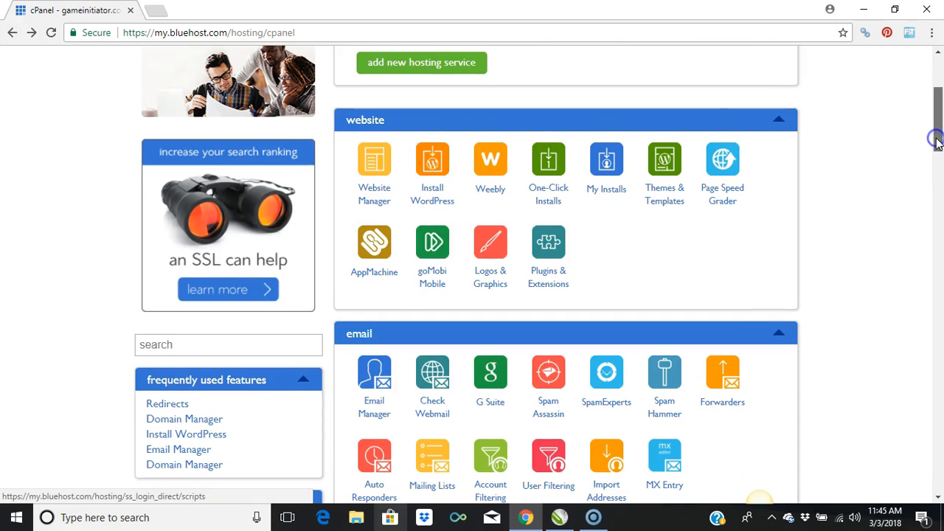
pyautogui.scroll(-1, 936, 142)
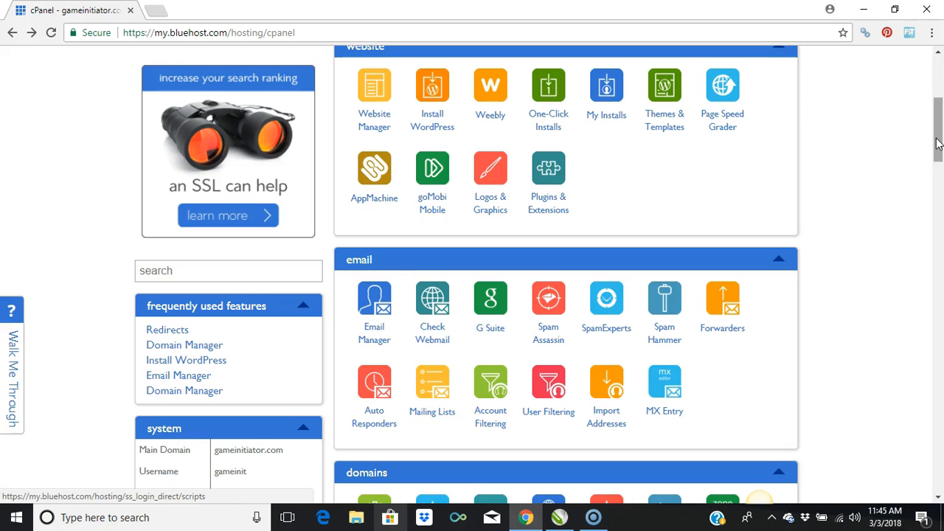
pyautogui.moveTo(937, 144); pyautogui.dragTo(930, 168)
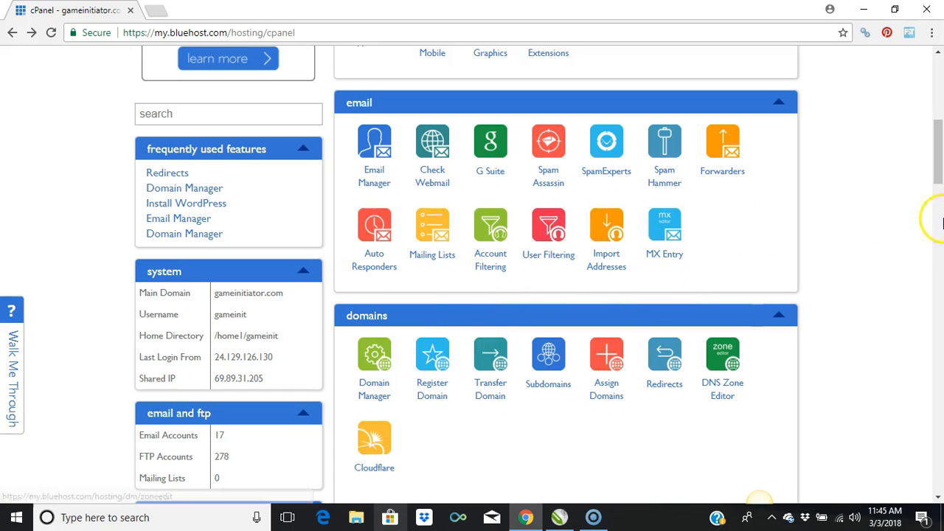
pyautogui.moveTo(940, 140); pyautogui.dragTo(938, 161)
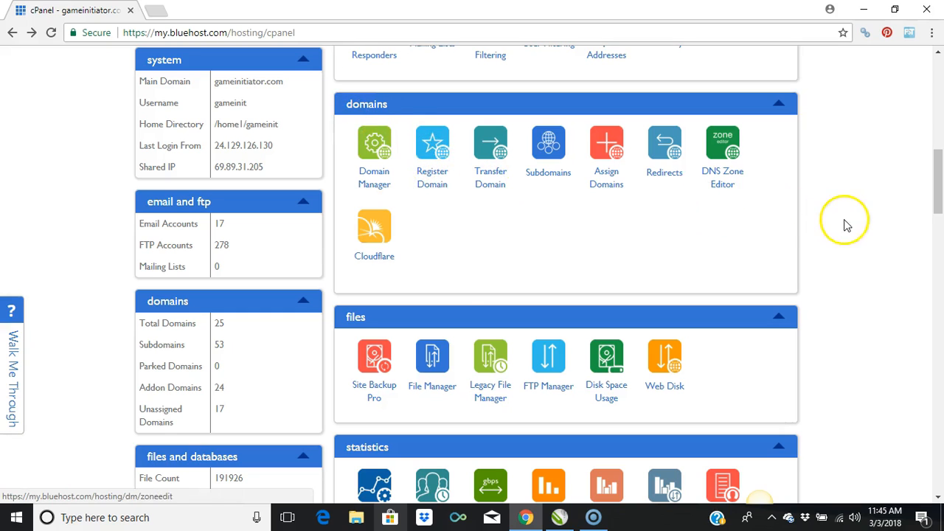
pyautogui.moveTo(938, 191); pyautogui.dragTo(938, 224)
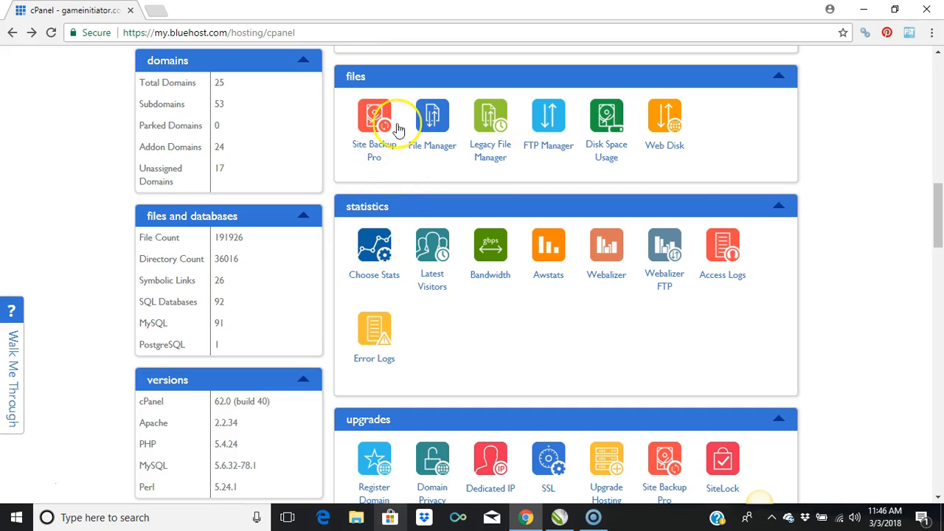
# Step: Look through the domains offered for the document root, then open the File Manager at the Home Directory without showing hidden files
pyautogui.click(434, 150)
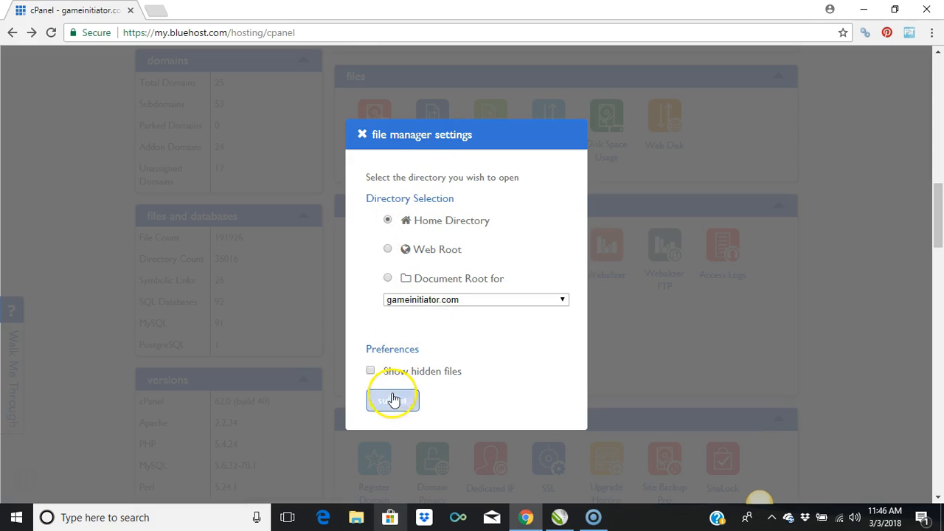
pyautogui.click(561, 301)
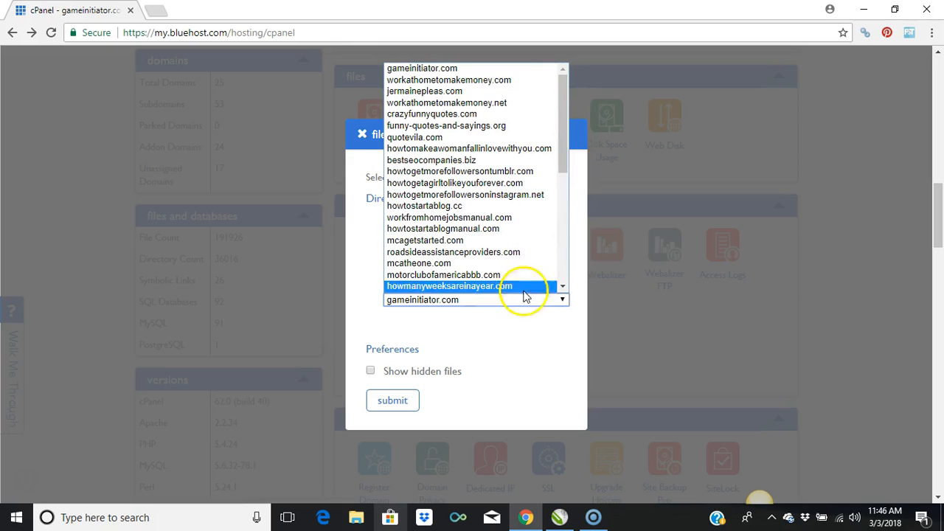
pyautogui.moveTo(563, 118); pyautogui.dragTo(543, 251)
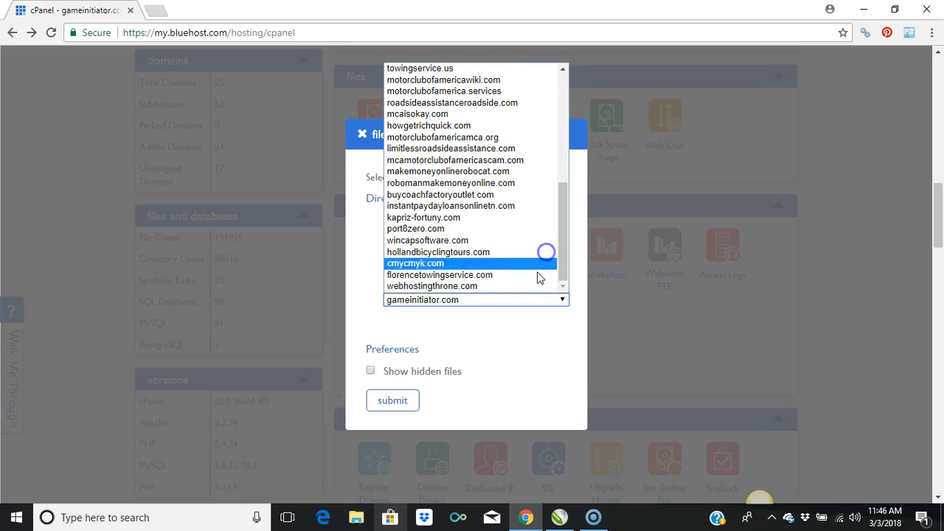
pyautogui.click(498, 379)
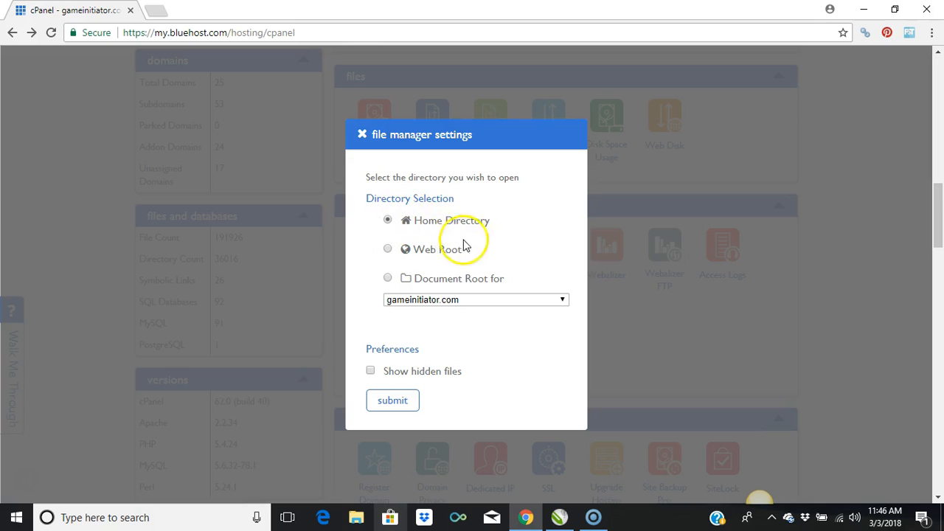
pyautogui.click(393, 402)
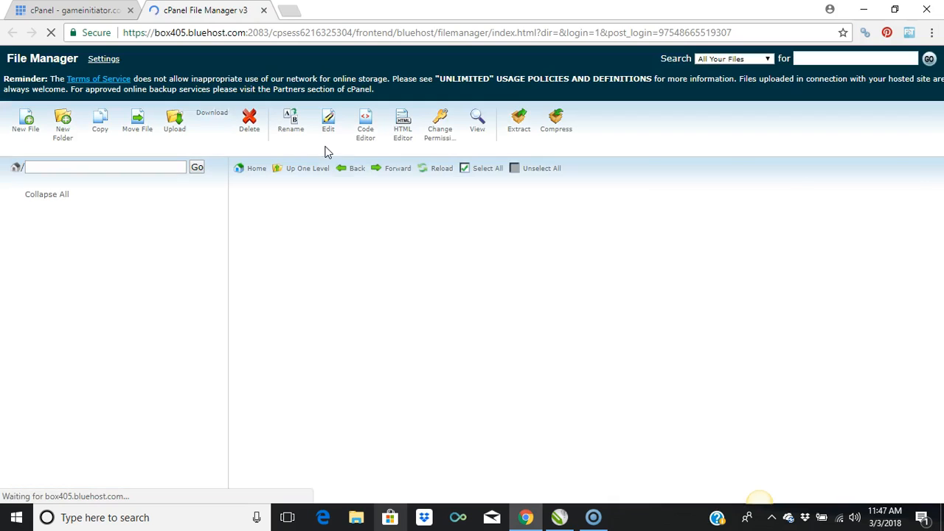
pyautogui.click(258, 217)
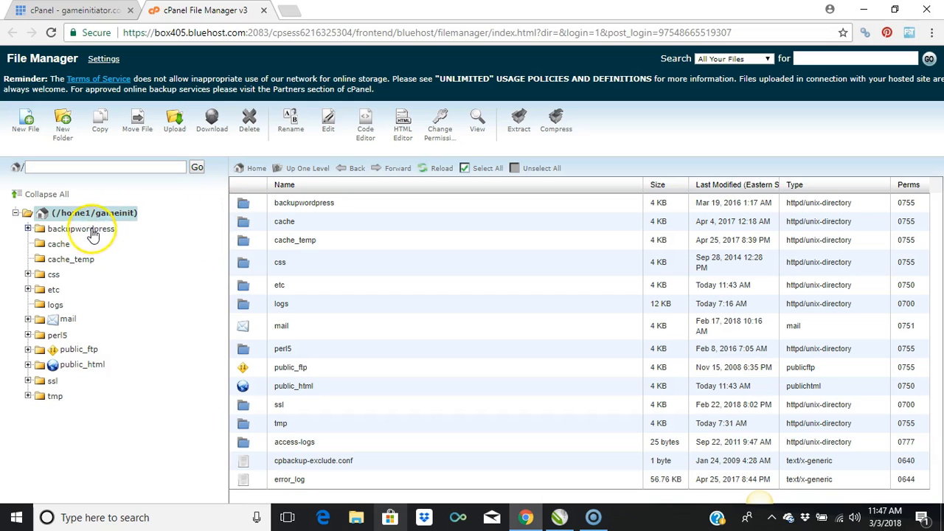
# Step: Expand public_html, open the site owner's personal site folder between jermainelovepoems and kaprizfortuny, and look through its files
pyautogui.click(28, 365)
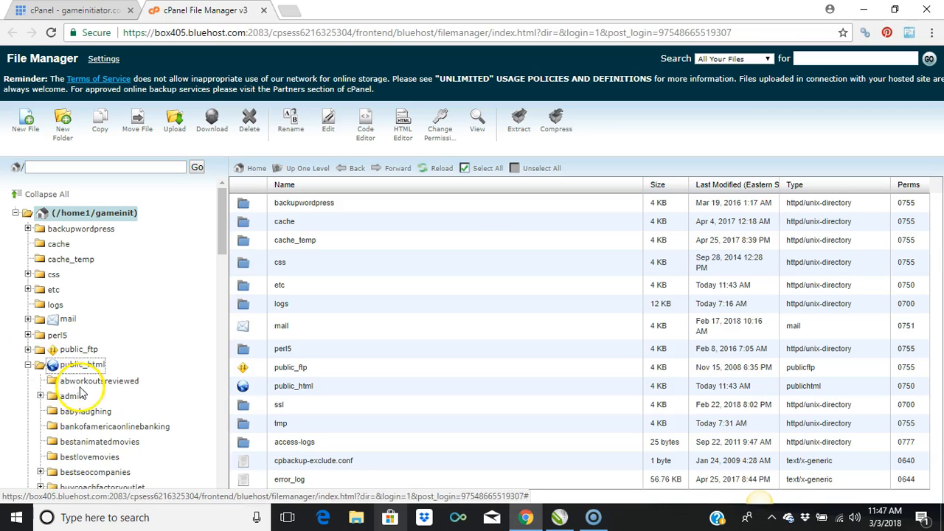
pyautogui.moveTo(223, 242); pyautogui.dragTo(215, 292)
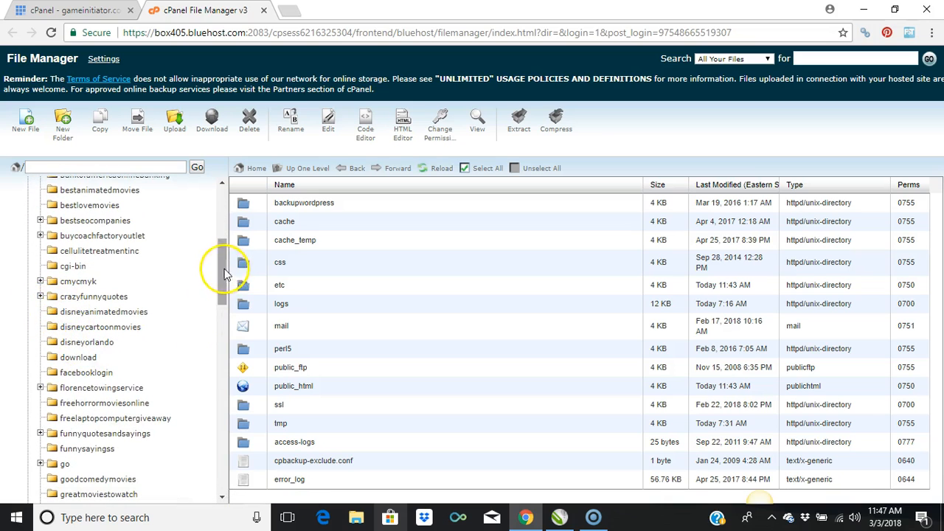
pyautogui.moveTo(223, 270); pyautogui.dragTo(221, 323)
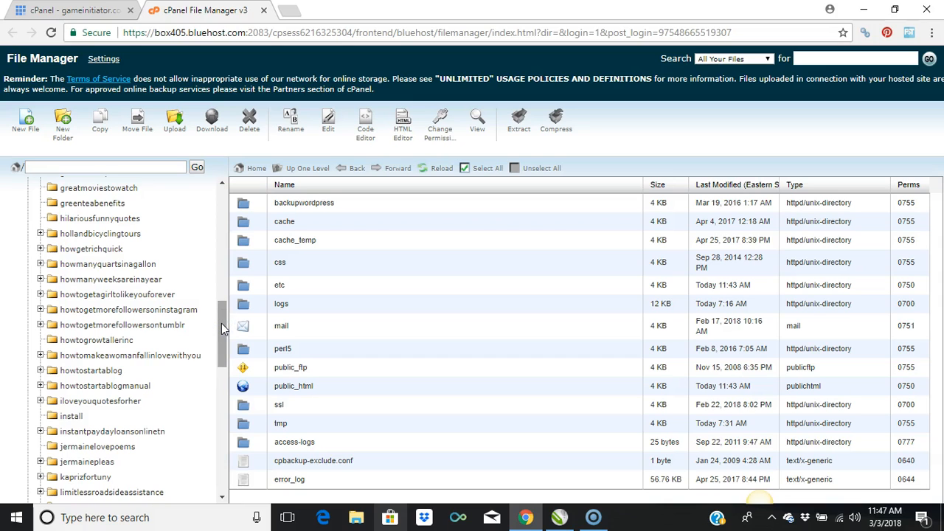
pyautogui.moveTo(221, 323); pyautogui.dragTo(221, 342)
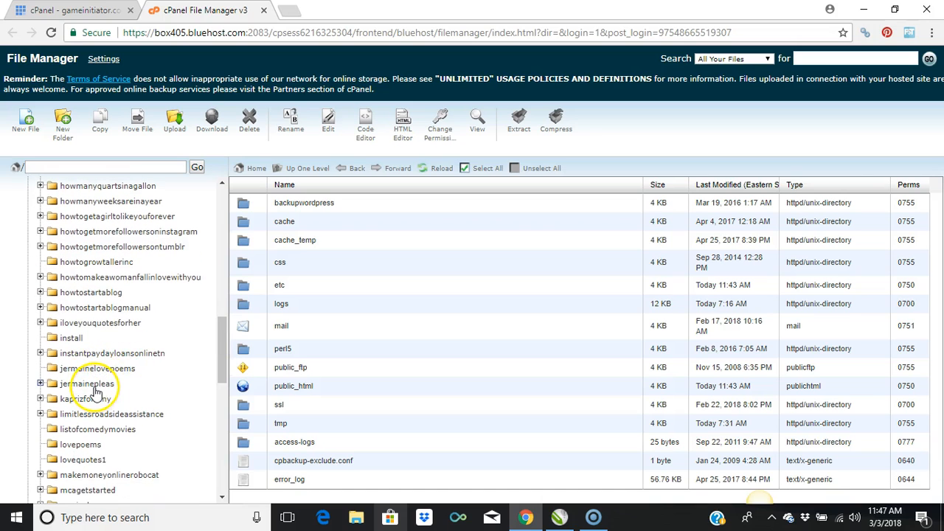
pyautogui.click(93, 385)
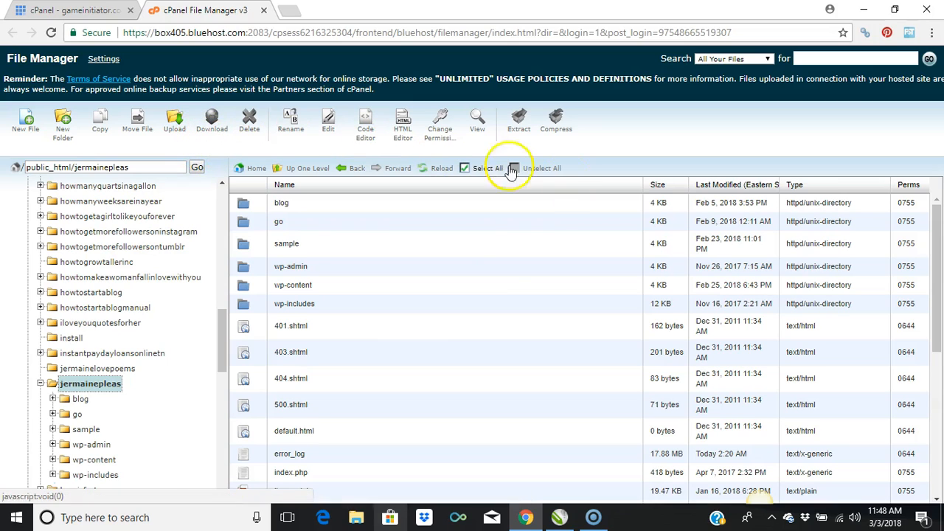
pyautogui.moveTo(934, 228); pyautogui.dragTo(937, 365)
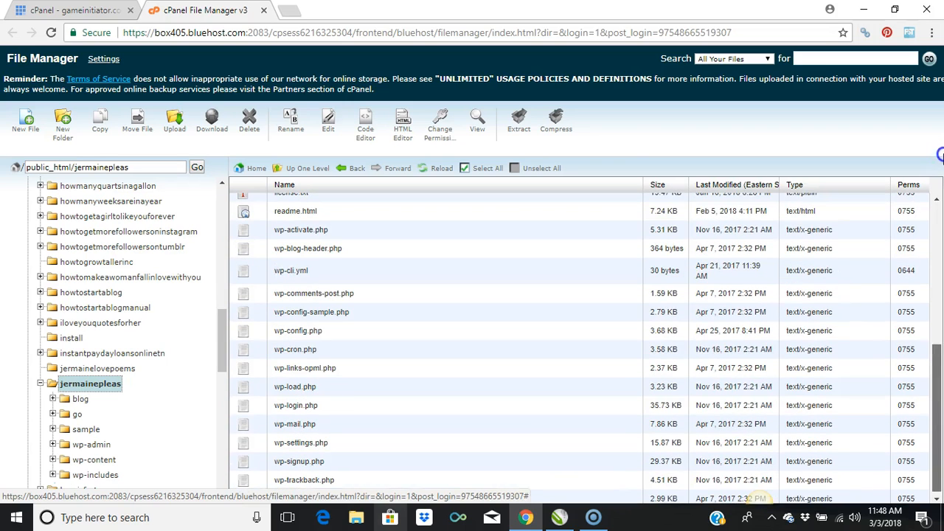
# Step: Create a new file named index.html in the open site folder
pyautogui.click(23, 131)
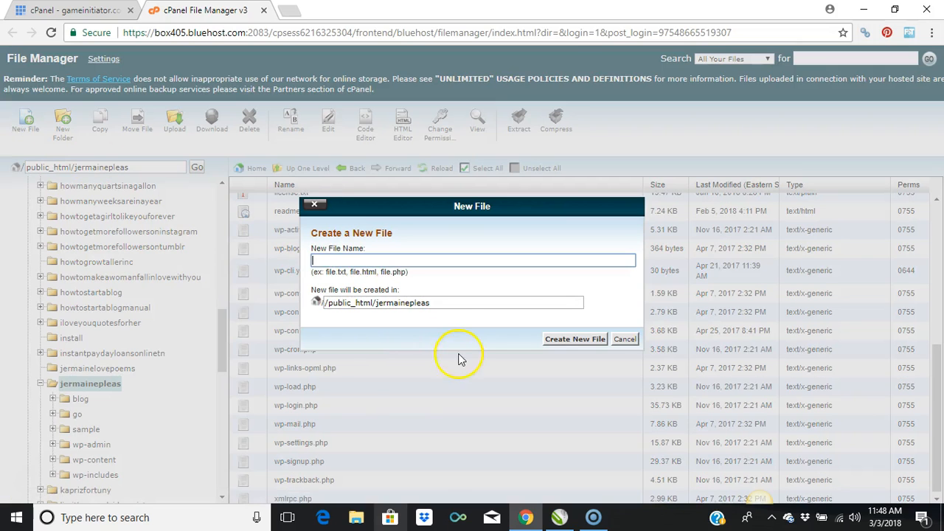
pyautogui.write('inde')
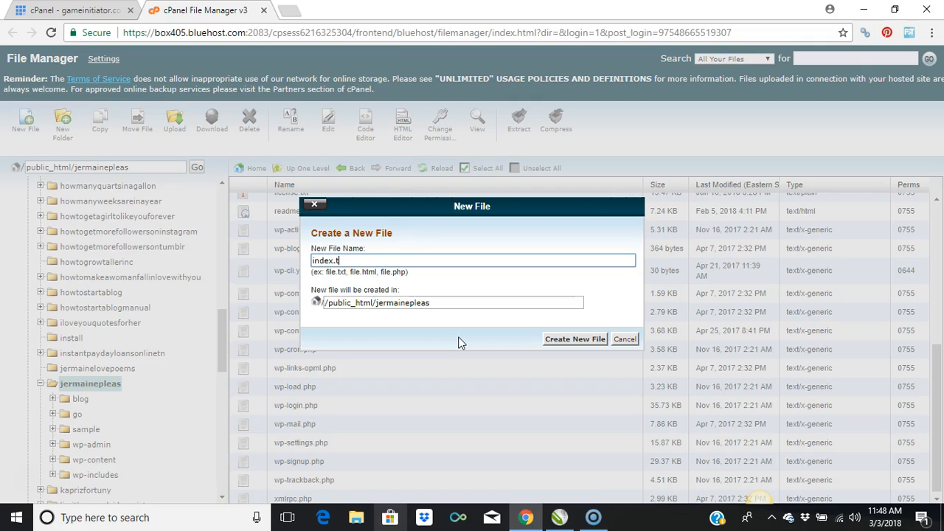
pyautogui.write('x.html')
pyautogui.click(567, 340)
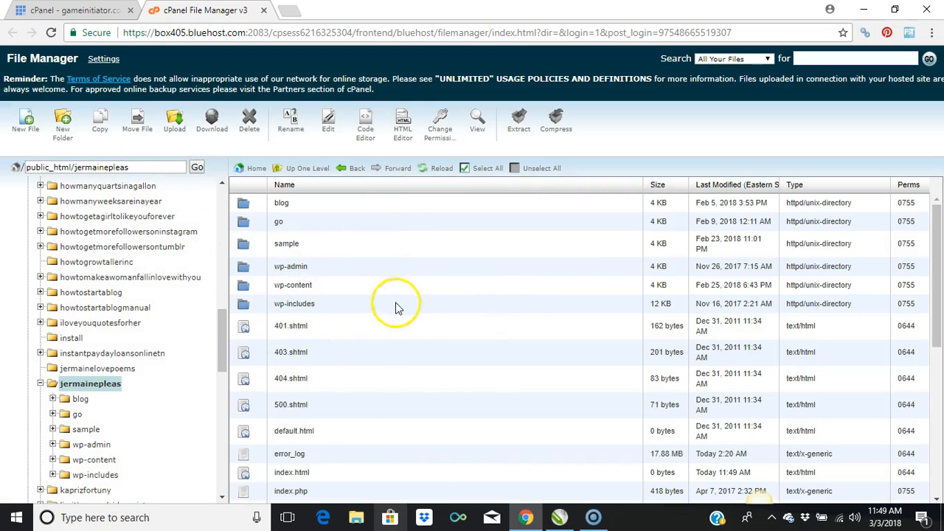
# Step: Open the new index.html file for editing in the plain text editor
pyautogui.click(288, 474)
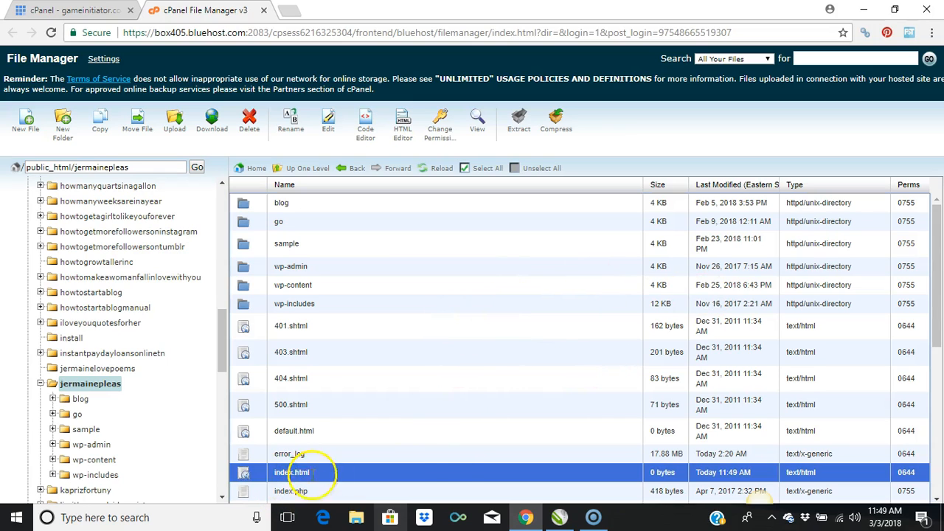
pyautogui.click(450, 472)
pyautogui.rightClick(450, 474)
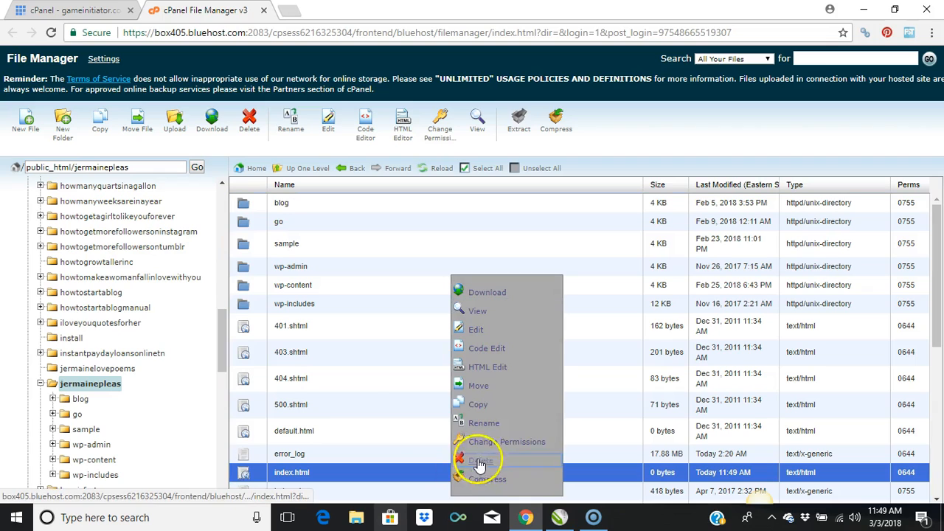
pyautogui.click(477, 332)
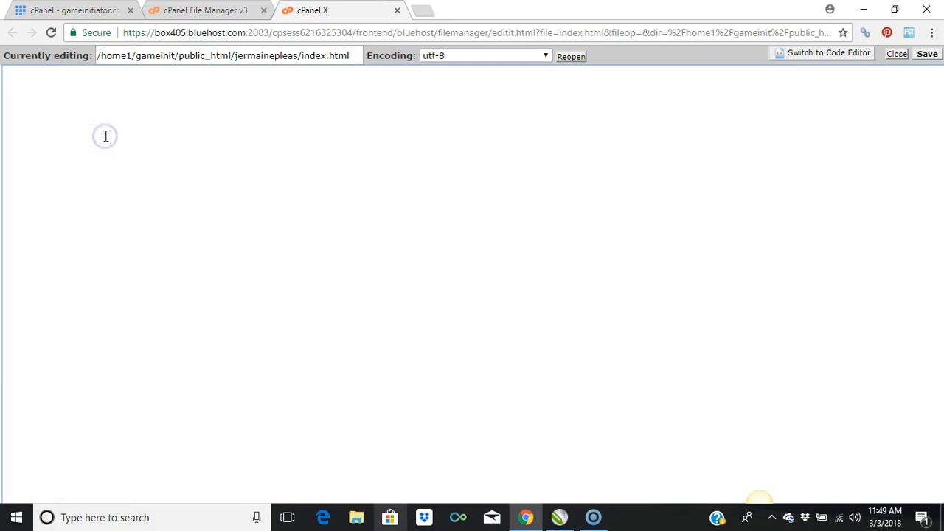
# Step: Write the opening <html> and closing </html> tags on two lines of index.html
pyautogui.write('<')
pyautogui.write('html')
pyautogui.write('html')
pyautogui.write('/')
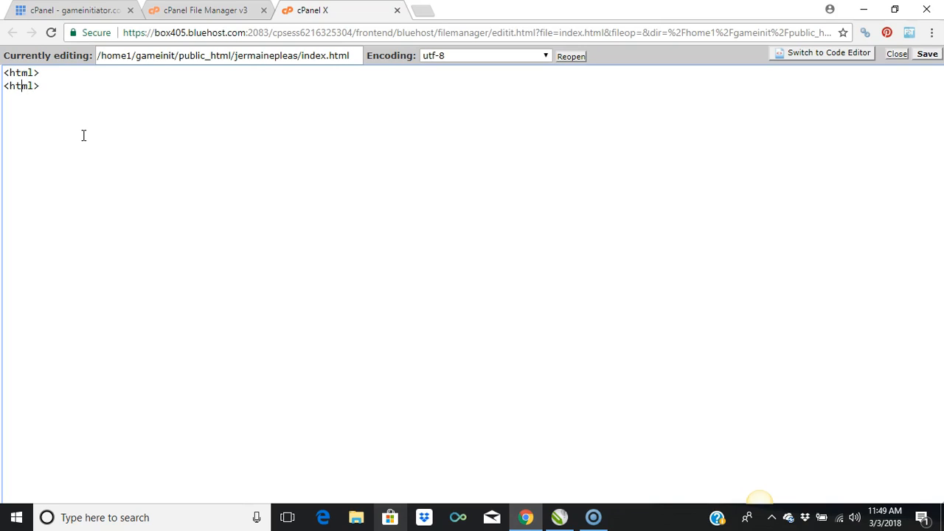
pyautogui.write('/')
# Step: Add <head> and </head> tags on separate lines between the html tags
pyautogui.click(72, 71)
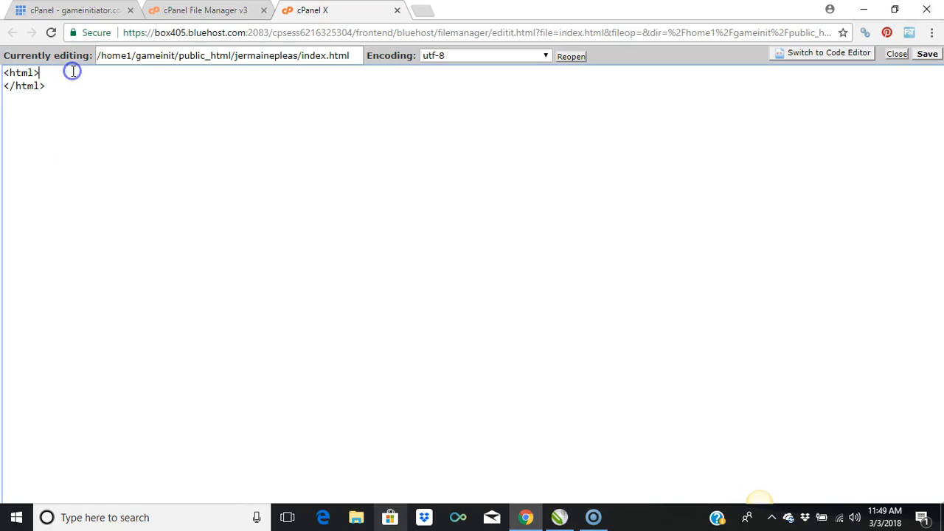
pyautogui.press('Return')
pyautogui.write('<>')
pyautogui.write('/')
pyautogui.write('head')
pyautogui.write('<>')
pyautogui.write('head')
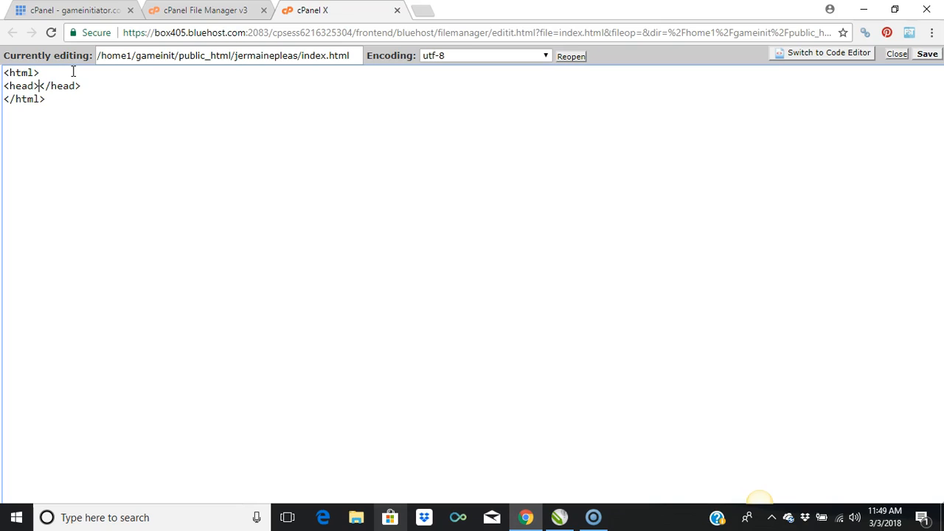
pyautogui.press('Return')
# Step: Insert an empty <title></title> pair on its own line inside the head element
pyautogui.click(53, 89)
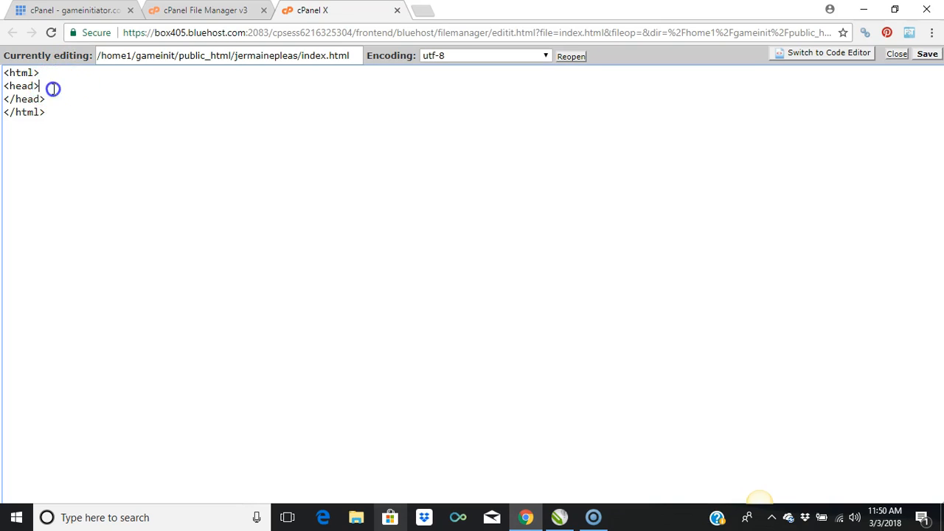
pyautogui.press('Return')
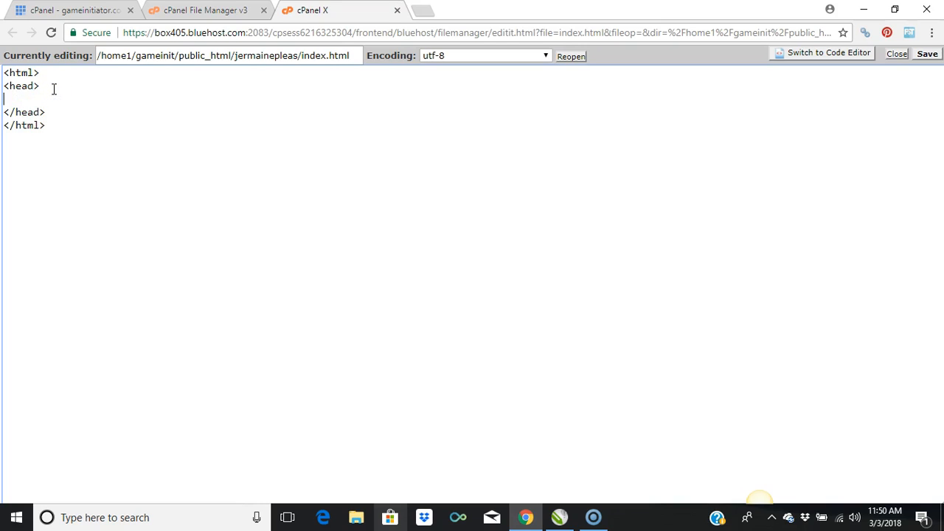
pyautogui.write('<>title>')
pyautogui.press('Right')
pyautogui.write('<title></title')
# Step: Add a <body></body> pair on a new line directly below the title line
pyautogui.click(97, 99)
pyautogui.press('Return')
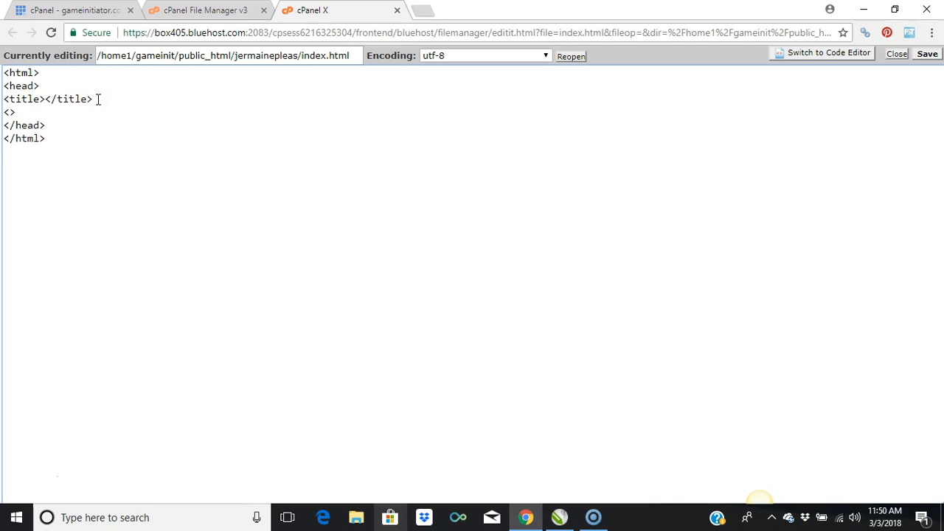
pyautogui.write('body')
pyautogui.write('<>')
pyautogui.write('/')
pyautogui.write('body')
# Step: Give the opening body tag the attribute style="background-color: blue;"
pyautogui.press('Left')
pyautogui.press('Left')
pyautogui.press('Left')
pyautogui.press('Left')
pyautogui.press('Left')
pyautogui.write('style')
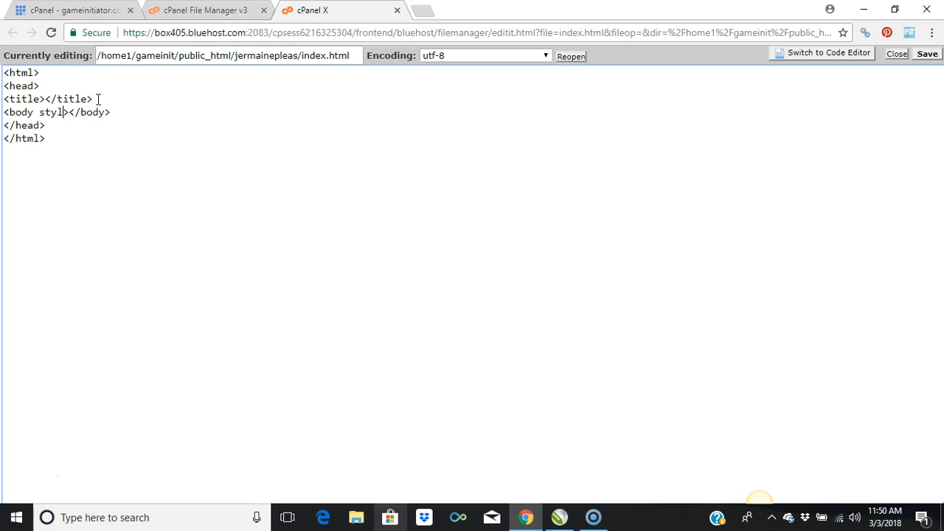
pyautogui.write('="">')
pyautogui.press('Left')
pyautogui.write('backgr')
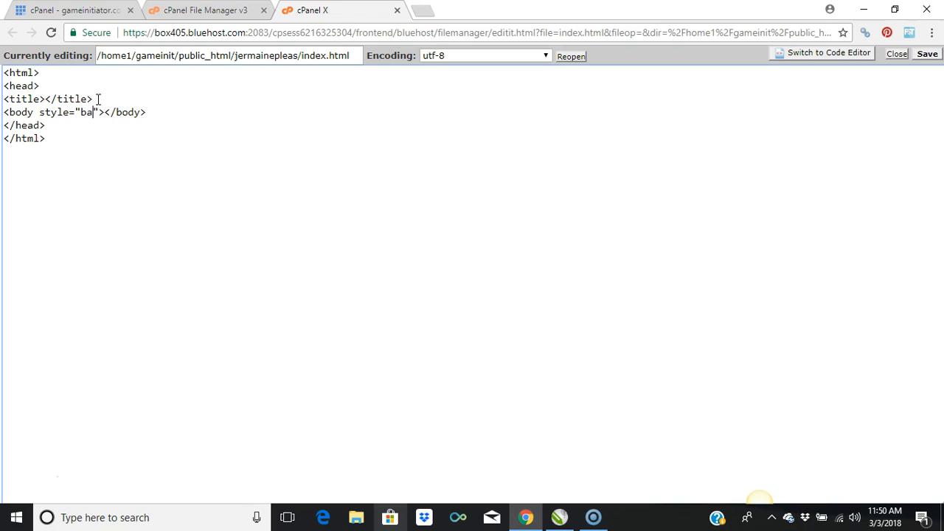
pyautogui.write('ound-')
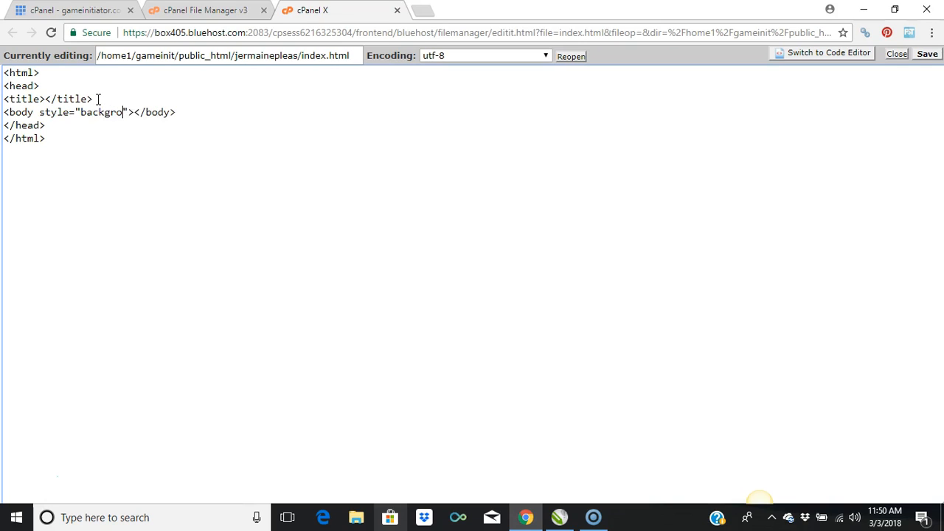
pyautogui.write('color')
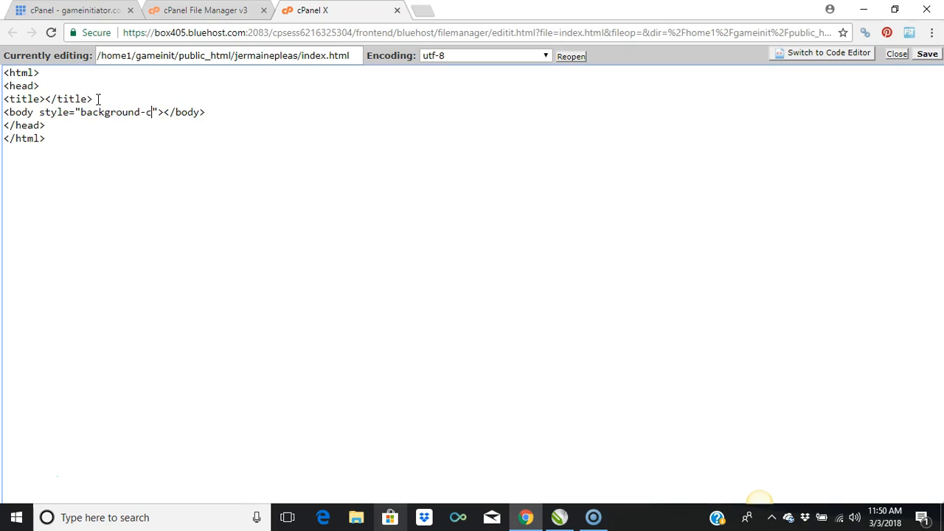
pyautogui.write(': blu')
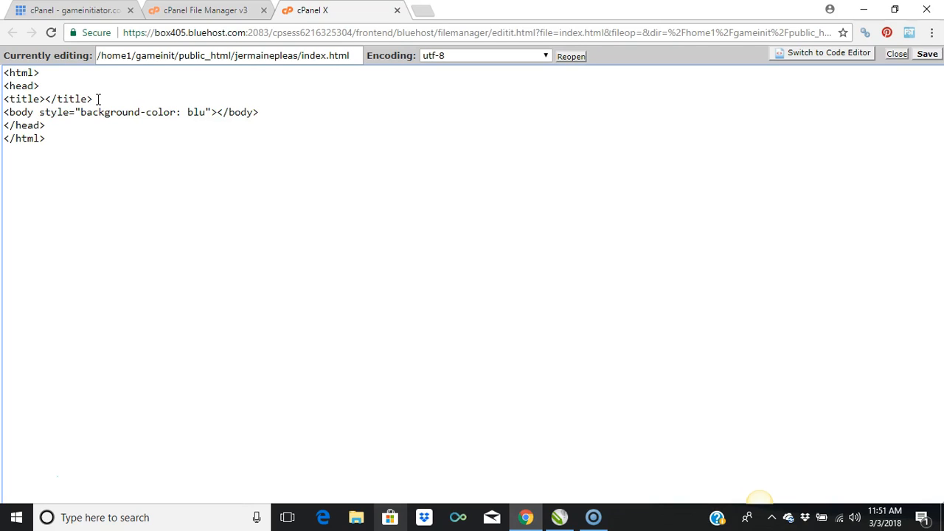
pyautogui.write('e;')
# Step: Add the text Hello World on its own line between the opening and closing body tags
pyautogui.click(229, 112)
pyautogui.press('Return')
pyautogui.press('Return')
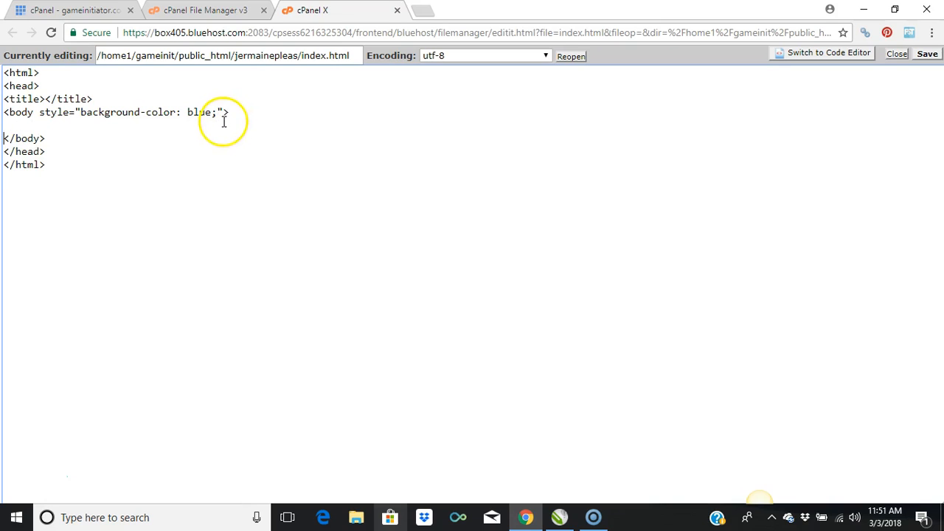
pyautogui.write('Helloo')
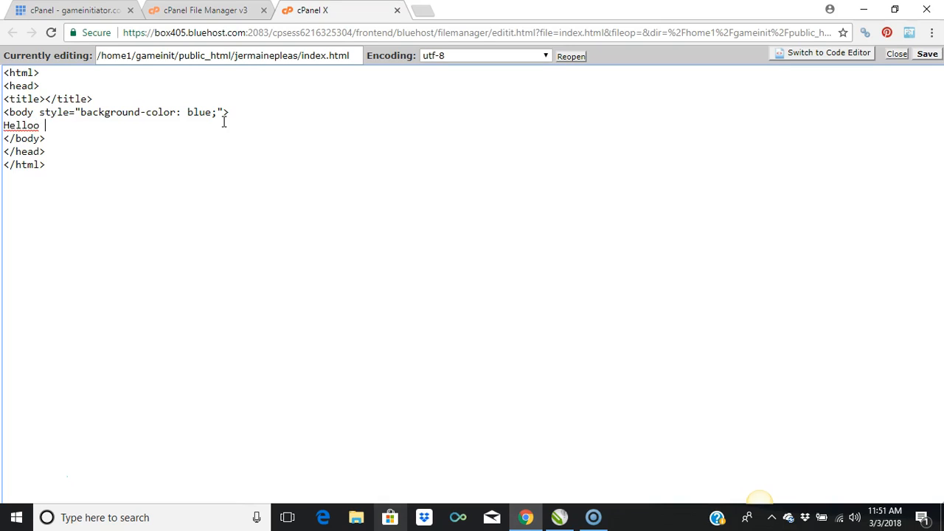
pyautogui.press('BackSpace')
pyautogui.write('W')
pyautogui.write('orld')
pyautogui.write('<>')
pyautogui.write('/din>')
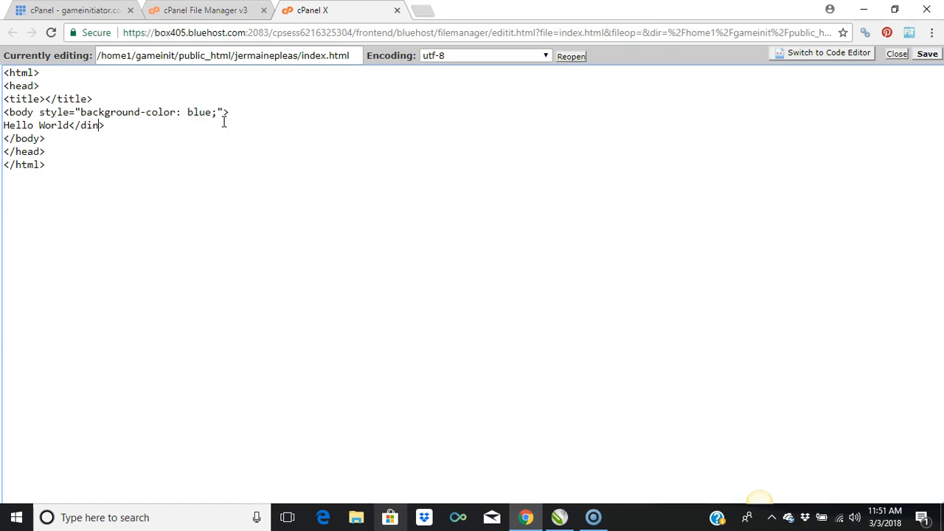
# Step: Wrap the Hello World text in a <div></div> pair
pyautogui.press('BackSpace')
pyautogui.write('v')
pyautogui.click(4, 126)
pyautogui.write('<>')
pyautogui.write('div')
# Step: Give the opening div tag the attribute style="color: white;" and save index.html
pyautogui.write('style')
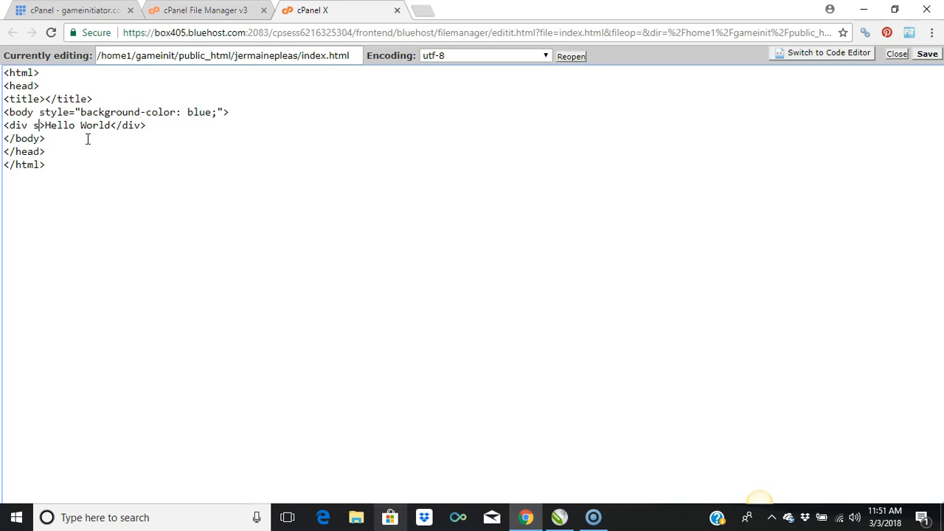
pyautogui.write('=""')
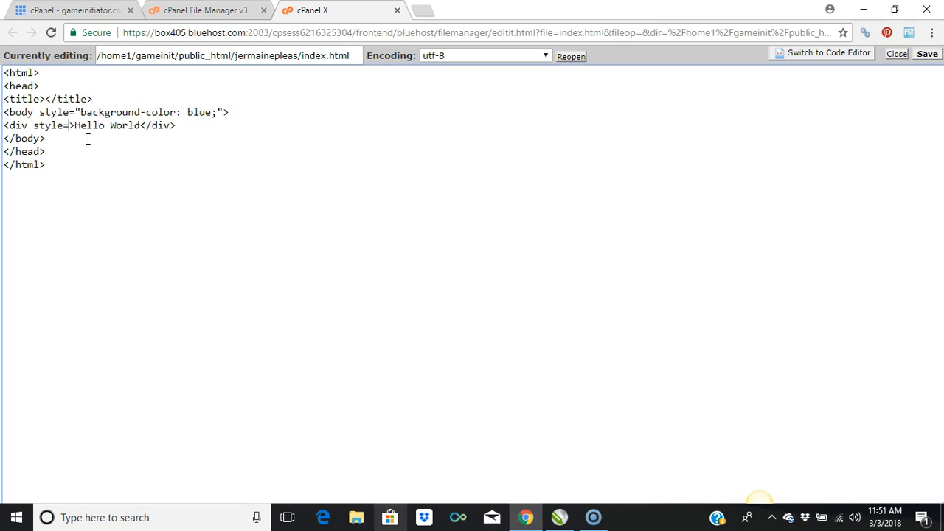
pyautogui.write('color')
pyautogui.write(': ')
pyautogui.write('white')
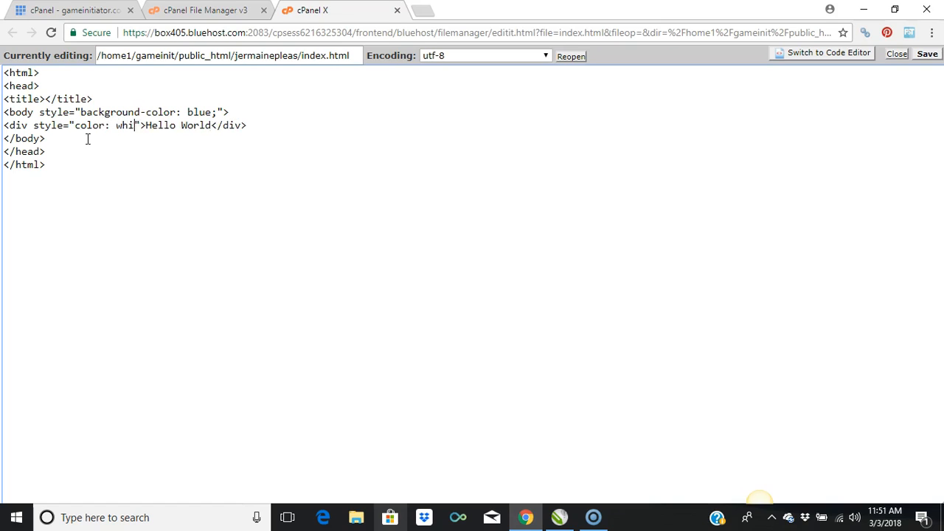
pyautogui.write(';')
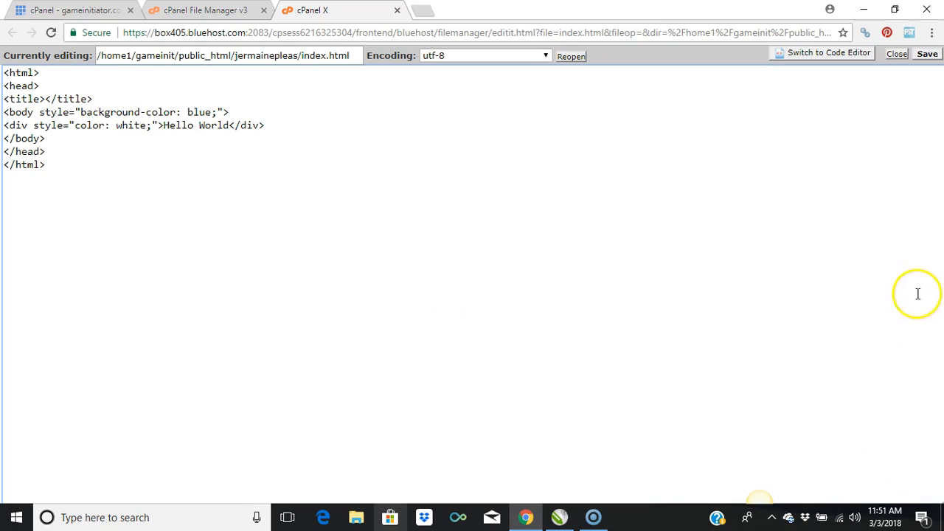
pyautogui.click(927, 55)
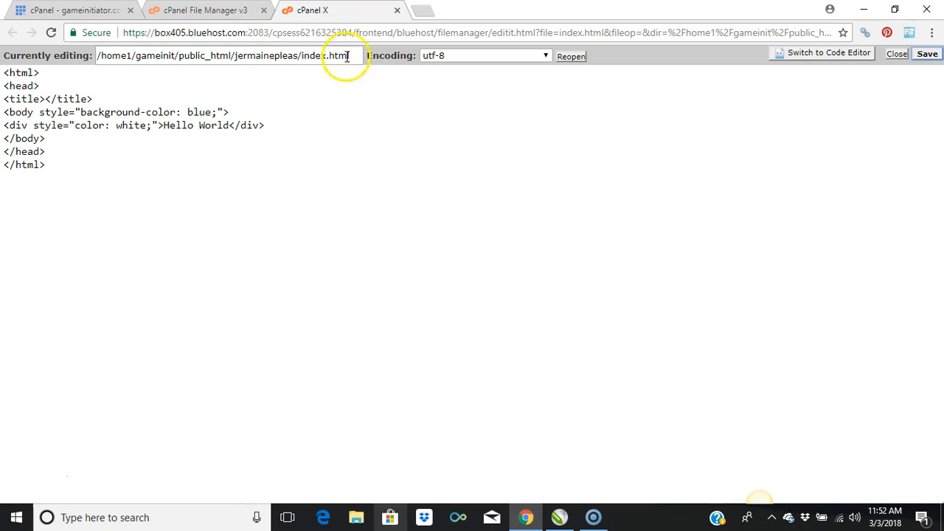
# Step: Copy the site folder and index.html part of the file path and open it in a new browser tab with .com after the folder name
pyautogui.moveTo(353, 57); pyautogui.dragTo(233, 55)
pyautogui.rightClick(240, 55)
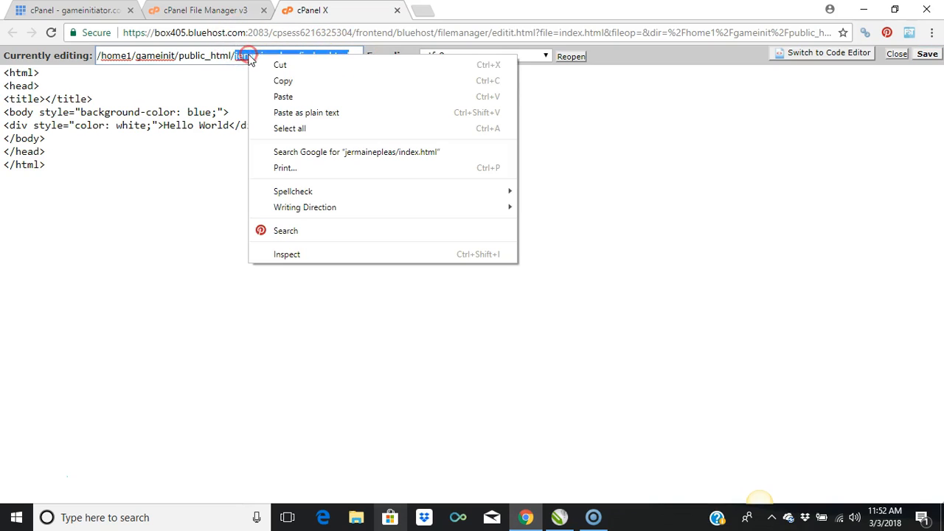
pyautogui.click(285, 80)
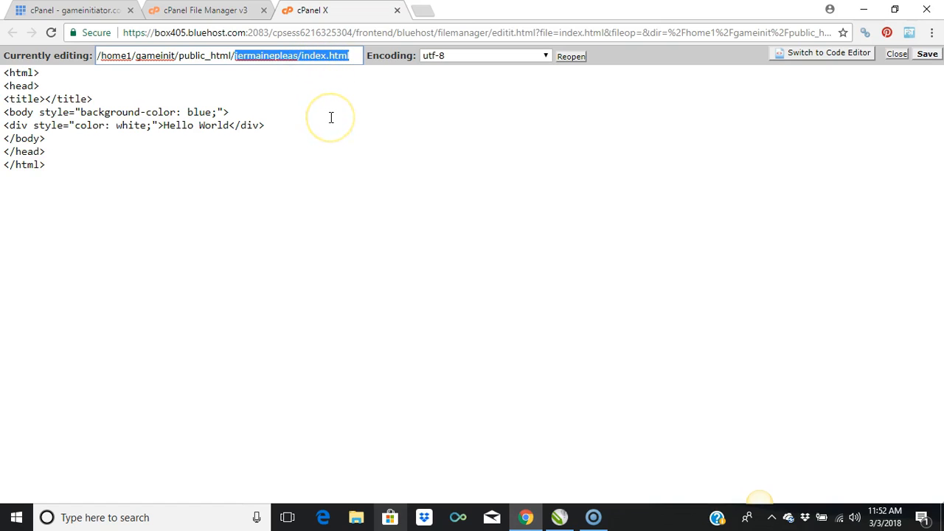
pyautogui.click(426, 11)
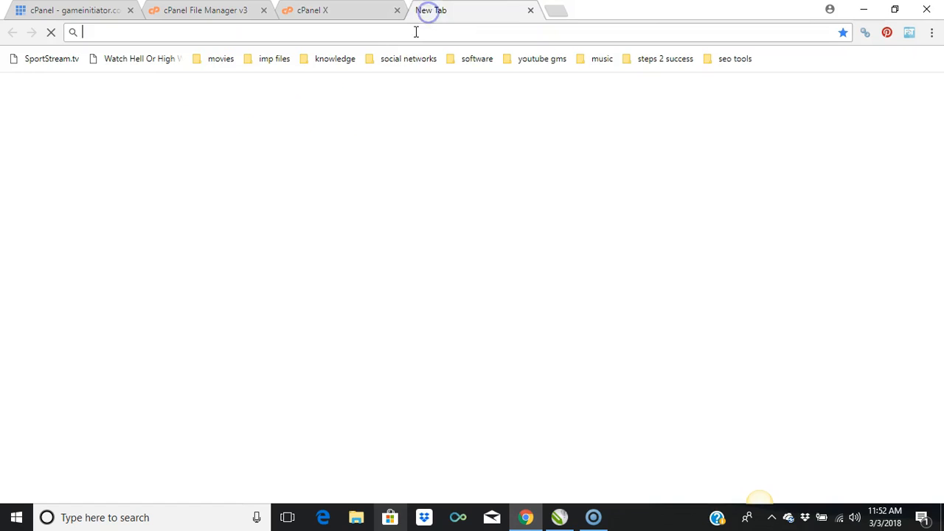
pyautogui.rightClick(414, 34)
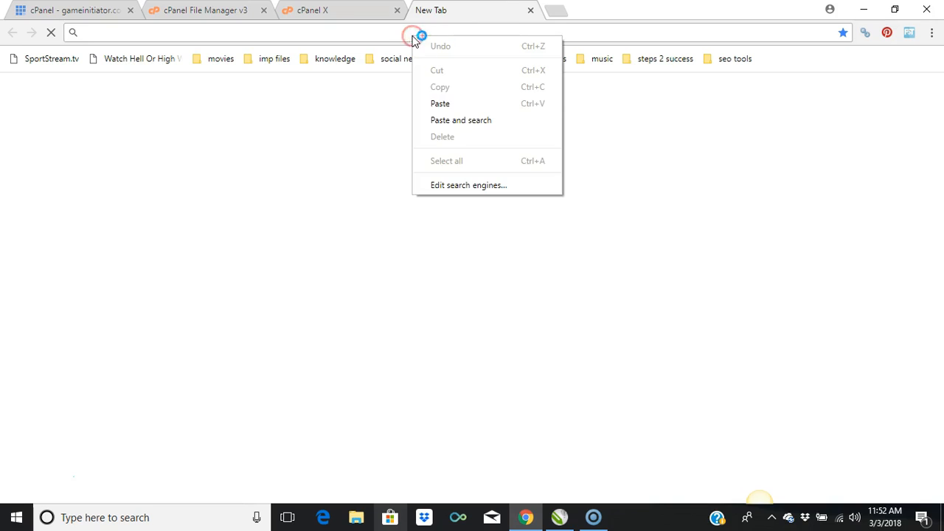
pyautogui.click(439, 104)
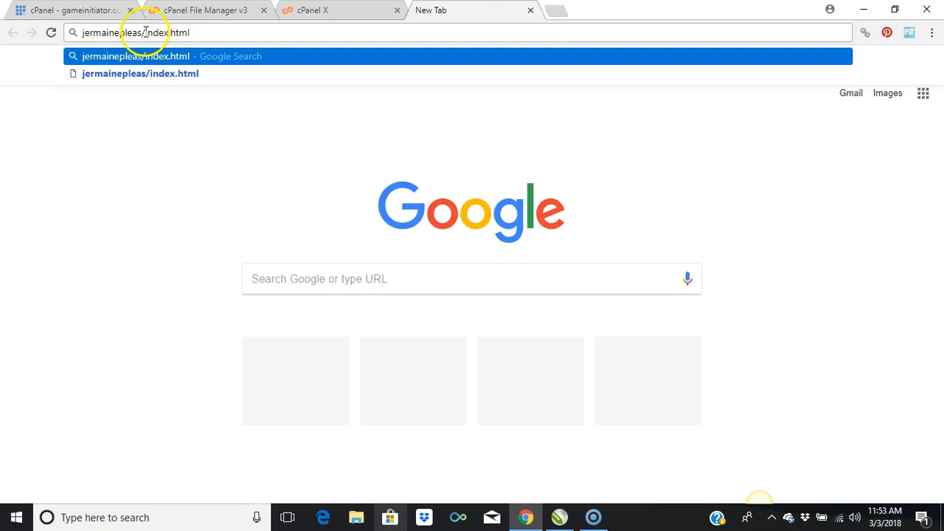
pyautogui.click(142, 33)
pyautogui.write('.com')
pyautogui.press('Return')
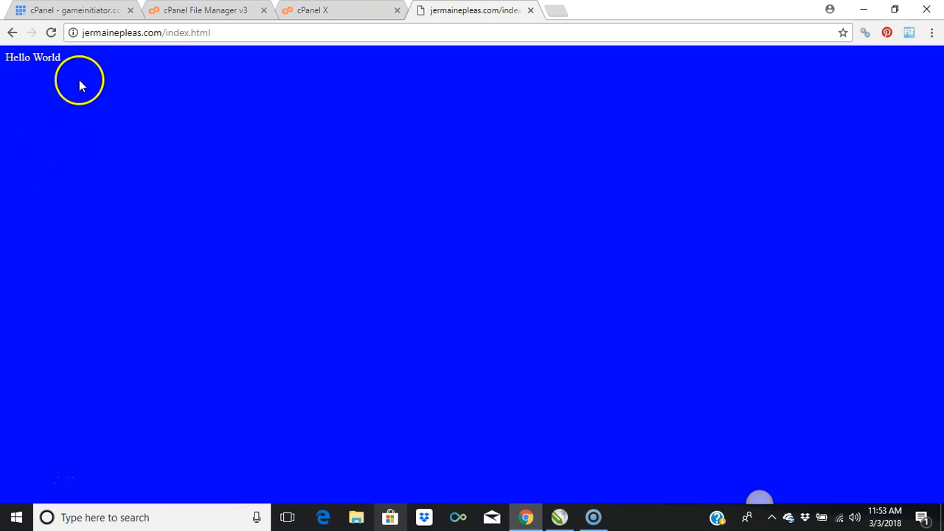
pyautogui.moveTo(66, 62); pyautogui.dragTo(8, 62)
pyautogui.click(138, 143)
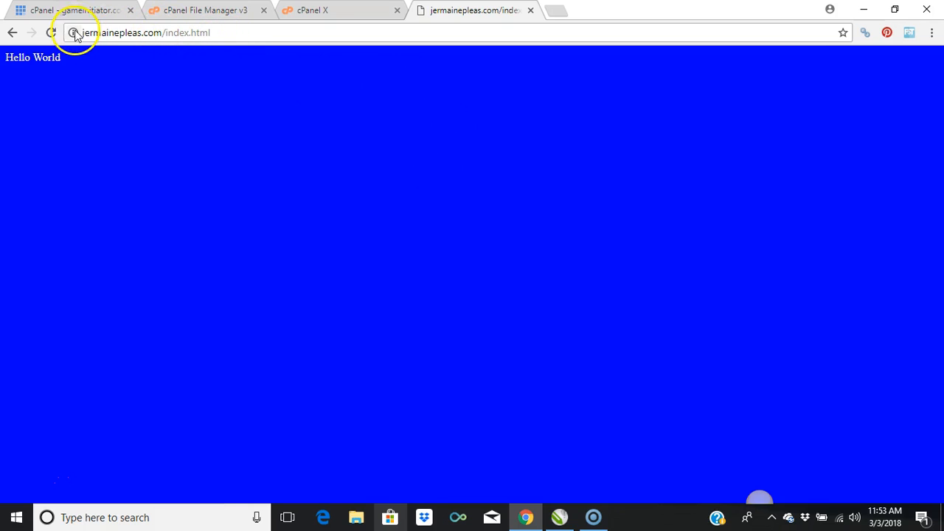
# Step: Remove index.html from the page address and load the site's bare domain
pyautogui.moveTo(81, 33); pyautogui.dragTo(169, 34)
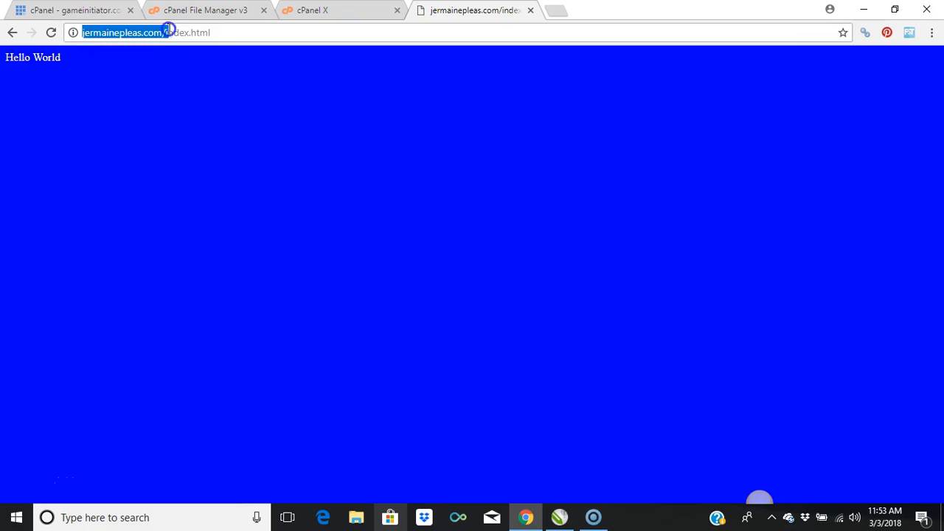
pyautogui.click(168, 31)
pyautogui.moveTo(226, 35); pyautogui.dragTo(158, 35)
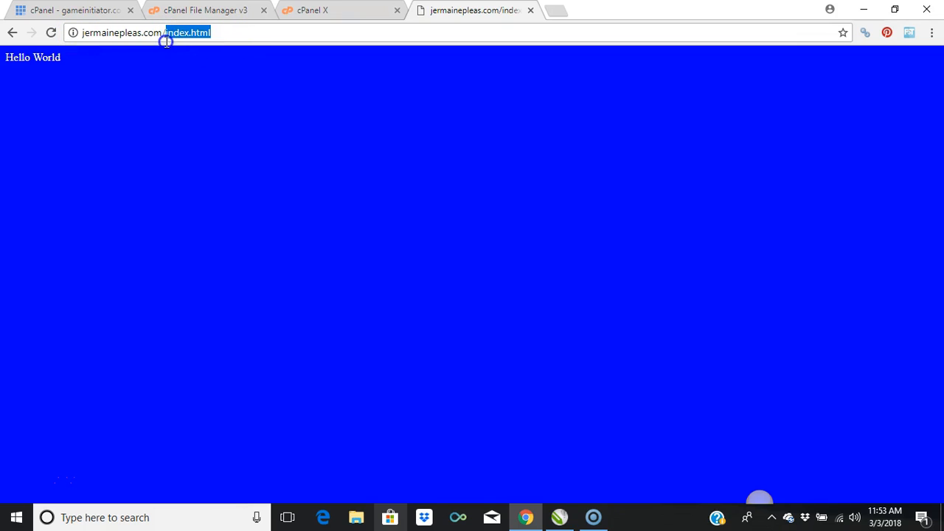
pyautogui.press('BackSpace')
pyautogui.press('Return')
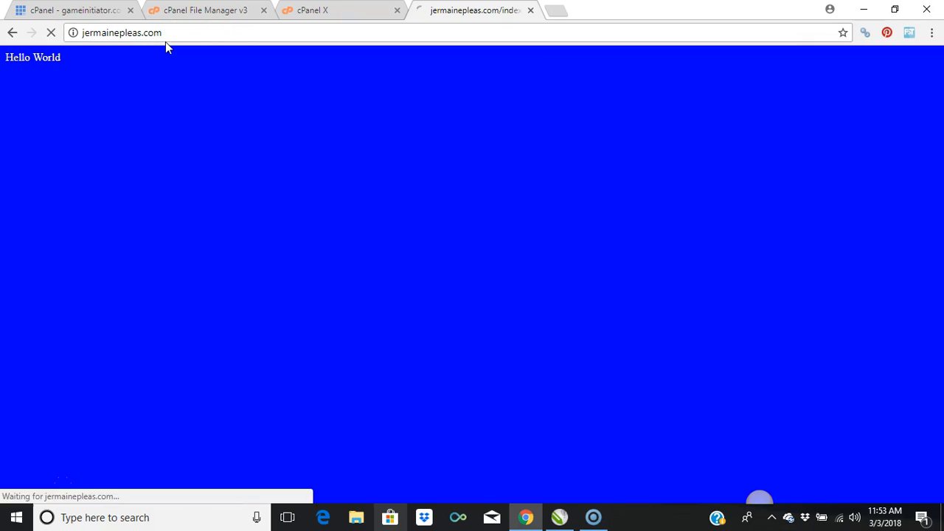
pyautogui.click(176, 34)
pyautogui.click(176, 34)
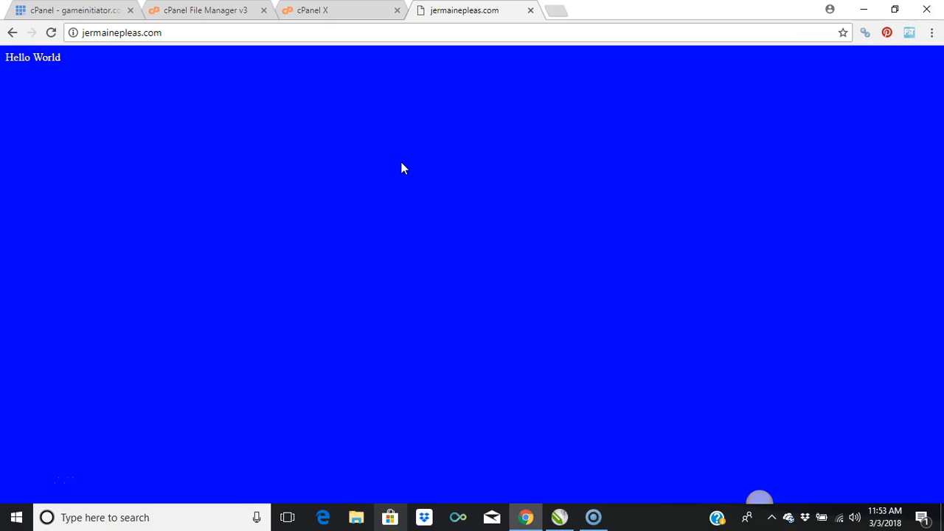
# Step: Load the site's bare domain again, without a trailing slash or file name
pyautogui.click(246, 37)
pyautogui.doubleClick(247, 36)
pyautogui.click(247, 36)
pyautogui.write('/')
pyautogui.press('BackSpace')
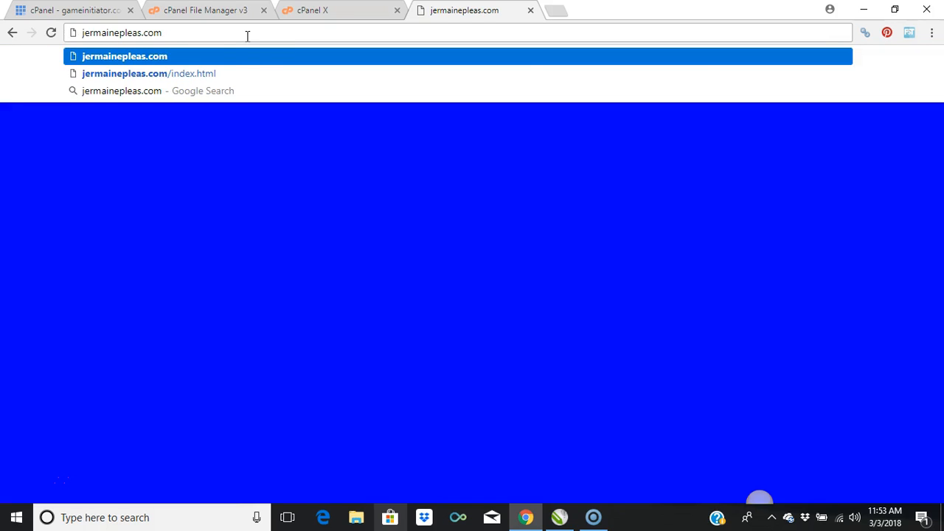
pyautogui.press('Return')
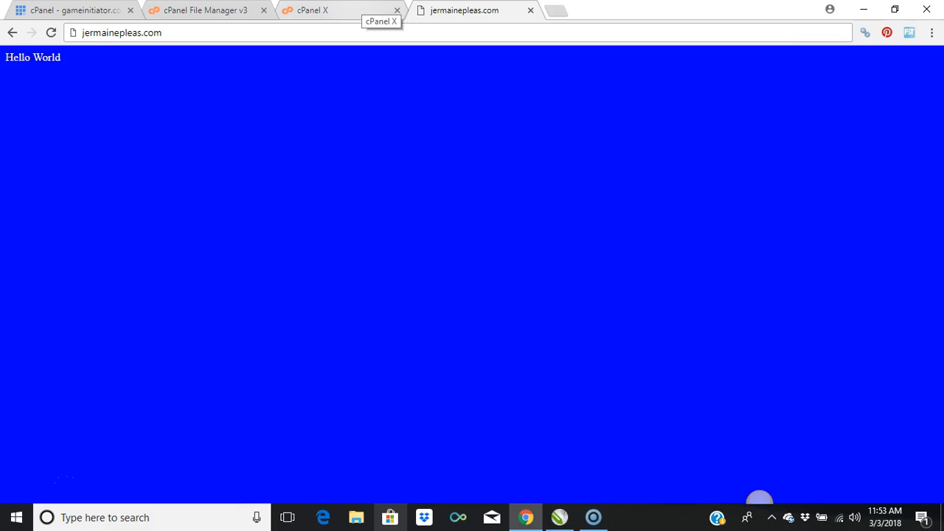
# Step: Review the file path in the editor and open the index.html address on the live site for comparison
pyautogui.click(372, 11)
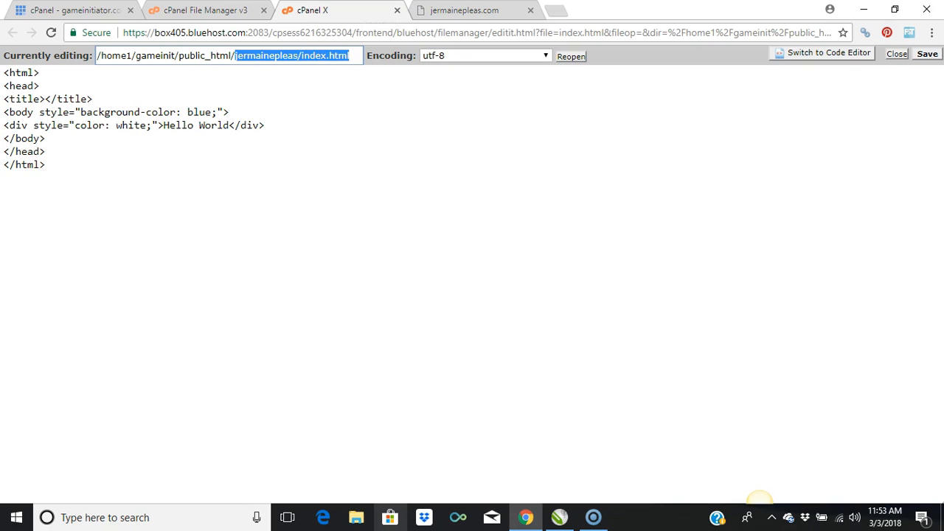
pyautogui.click(339, 56)
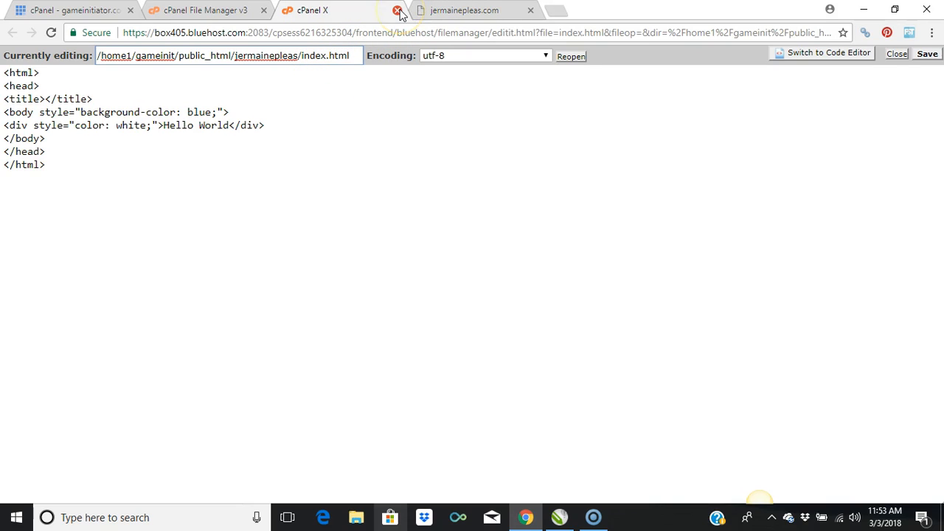
pyautogui.click(440, 13)
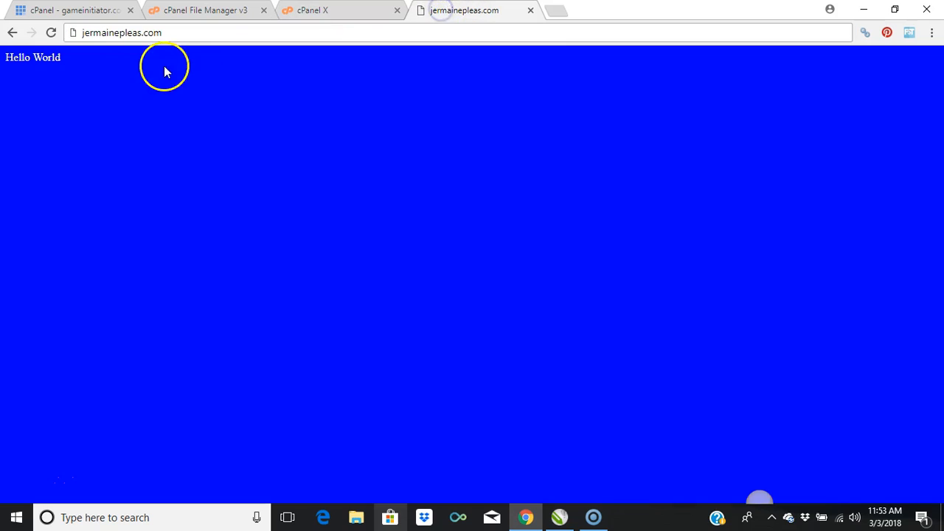
pyautogui.click(184, 36)
pyautogui.click(184, 36)
pyautogui.write('/')
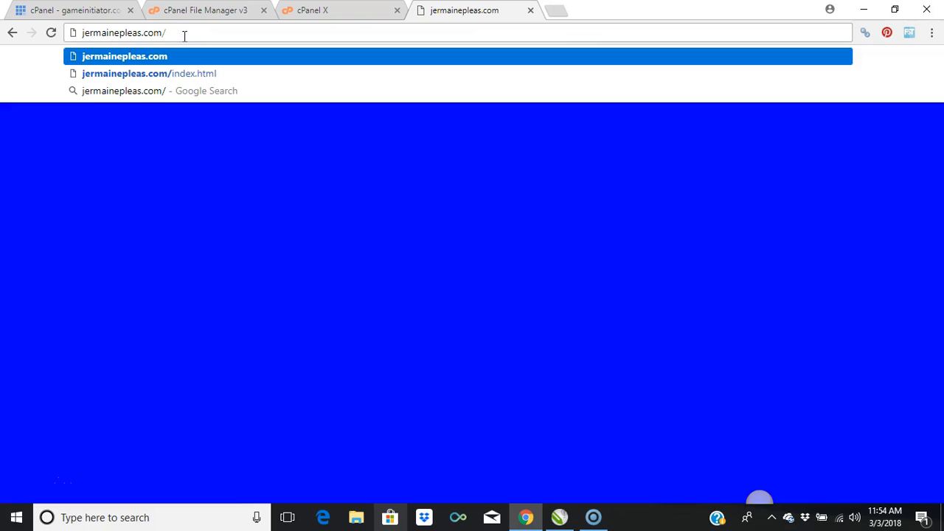
pyautogui.click(188, 70)
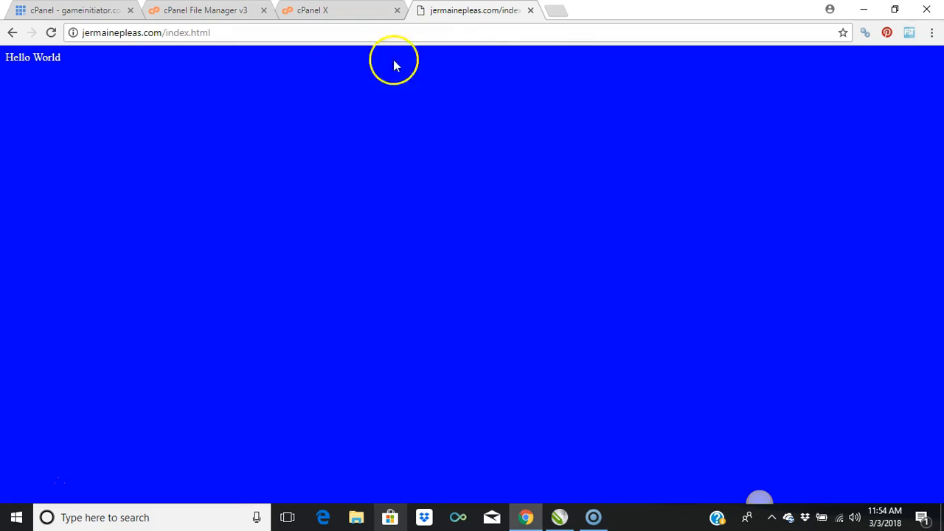
# Step: Close the file editor and delete index.html from the site's folder in File Manager
pyautogui.click(296, 8)
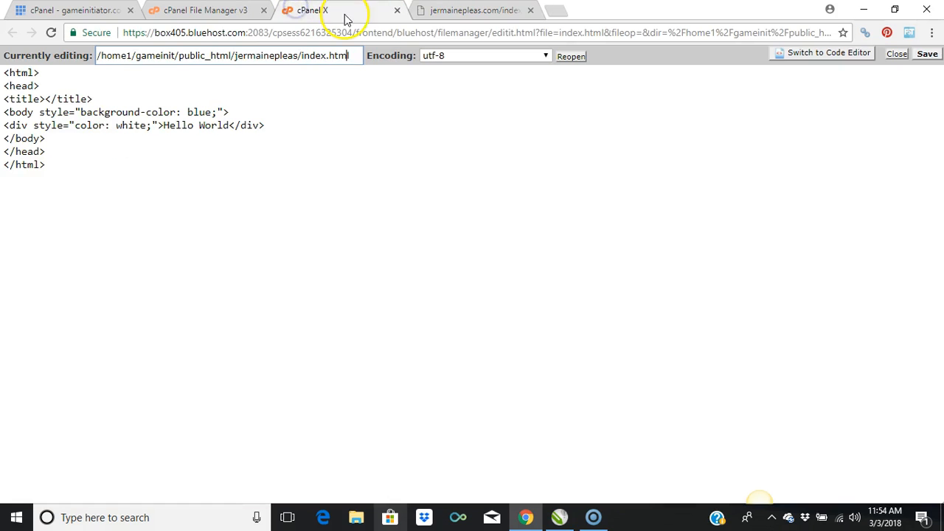
pyautogui.click(397, 10)
pyautogui.click(190, 11)
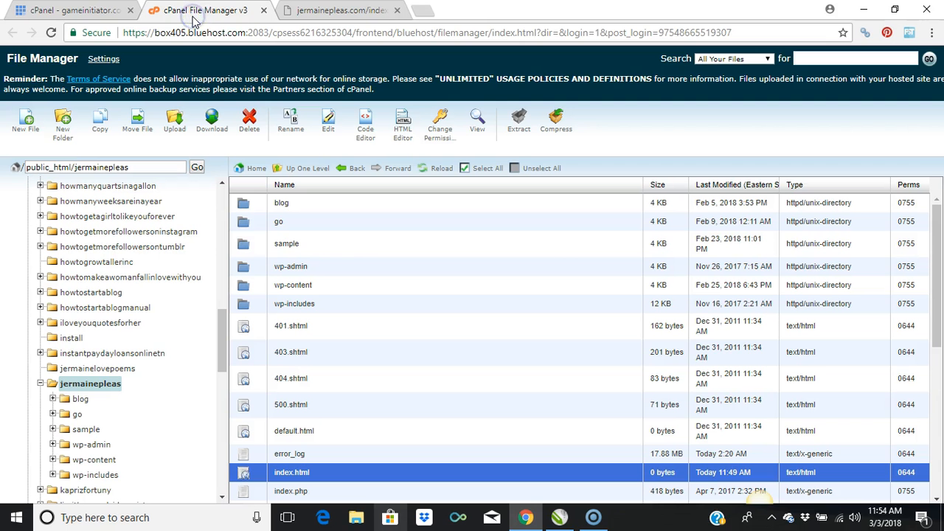
pyautogui.rightClick(300, 475)
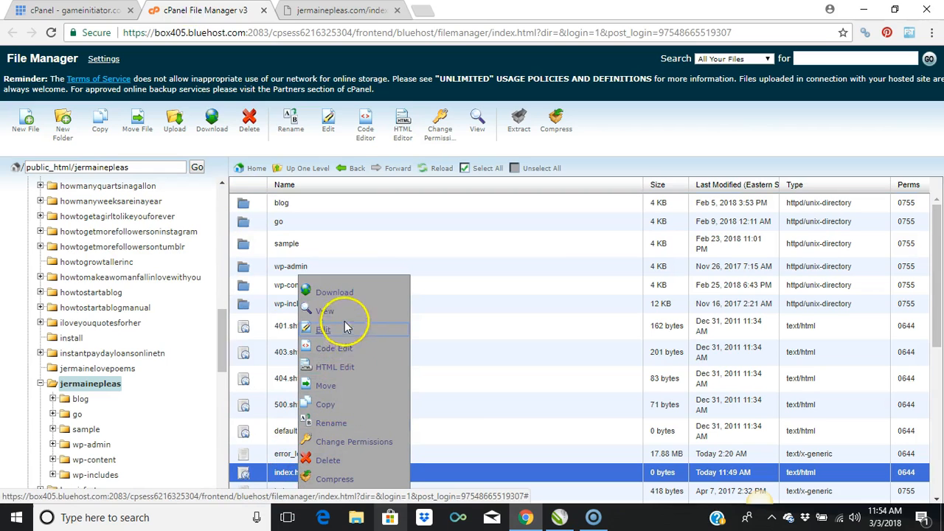
pyautogui.click(327, 463)
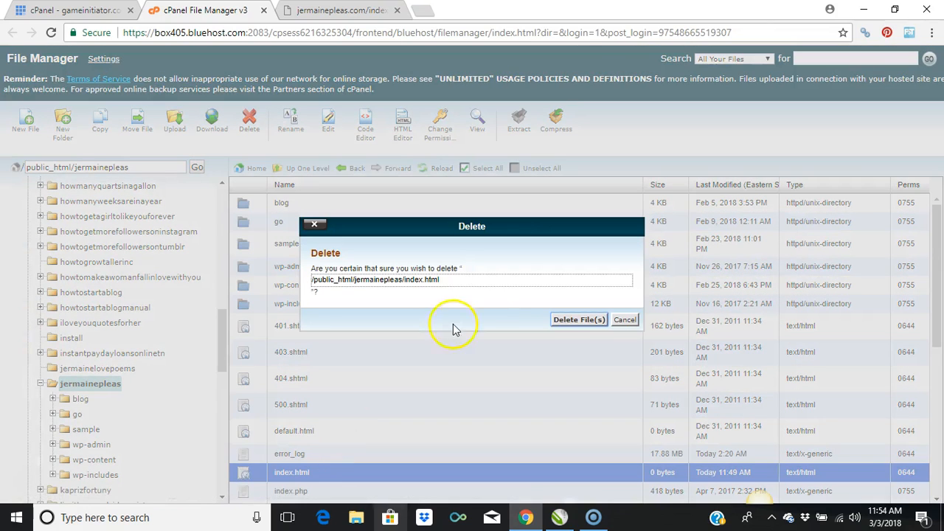
pyautogui.click(561, 321)
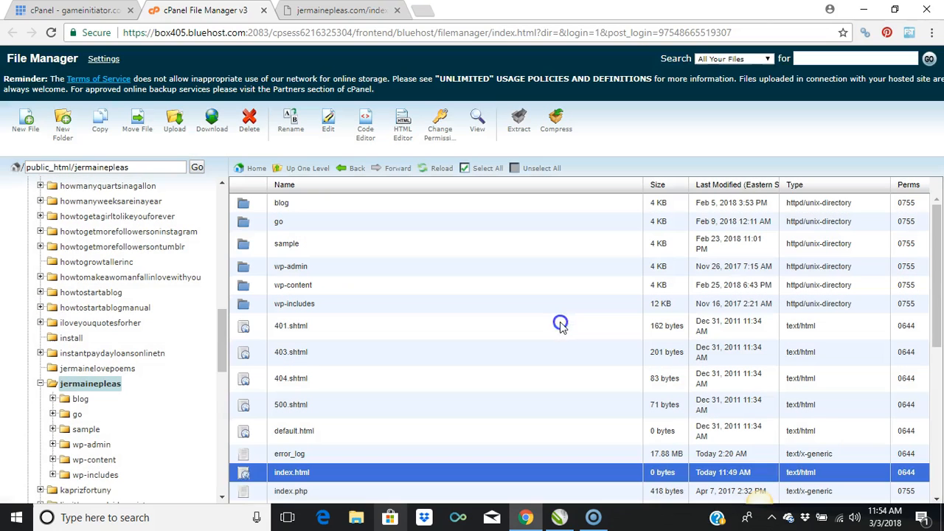
# Step: Reload the index.html address on the live site to check the effect of deleting the file
pyautogui.click(338, 11)
pyautogui.click(292, 35)
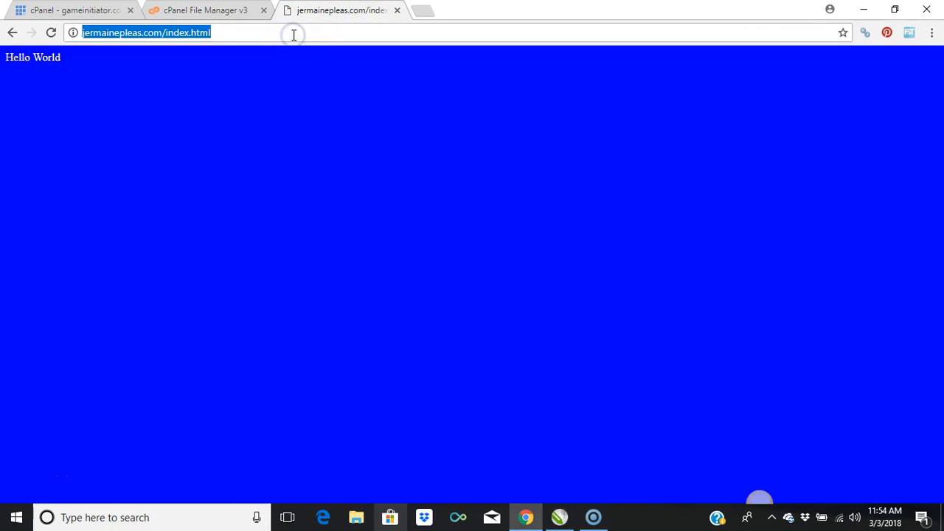
pyautogui.press('Return')
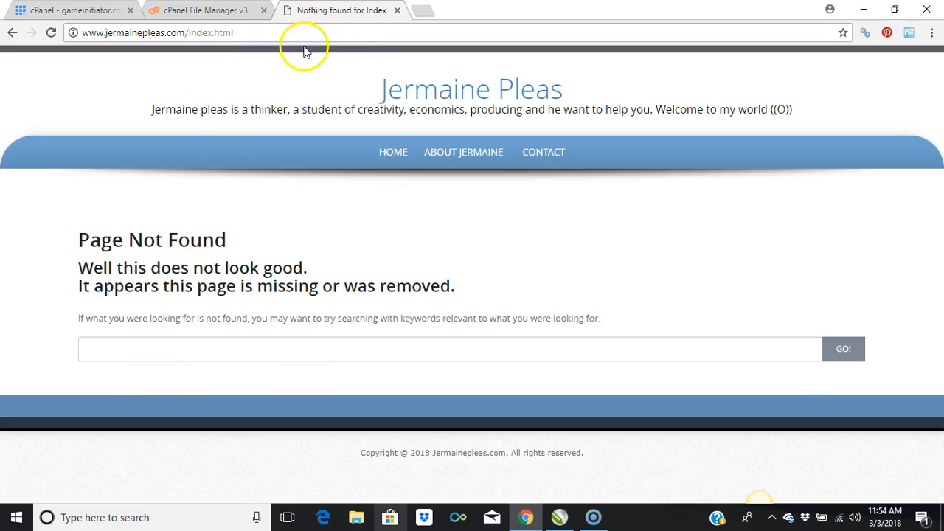
# Step: Strip /index.html from the www address and open the site's home page
pyautogui.moveTo(237, 32); pyautogui.dragTo(188, 35)
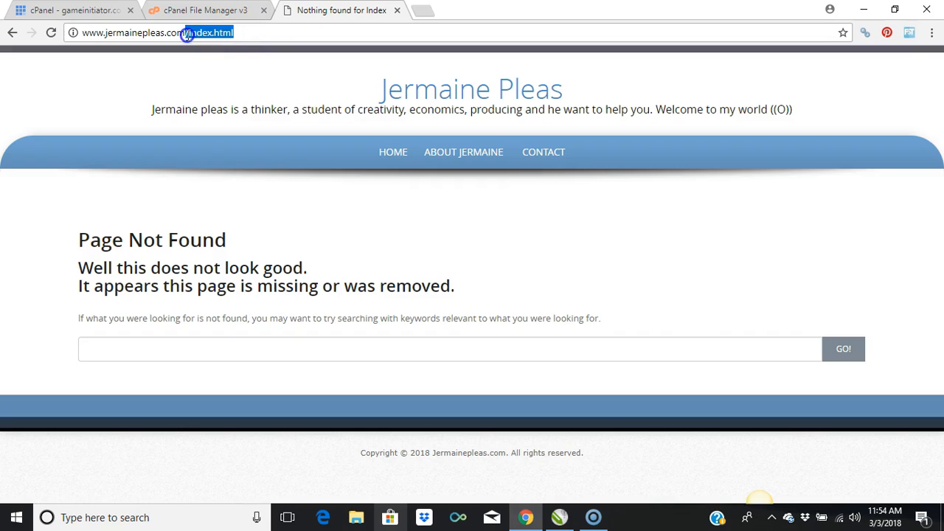
pyautogui.press('BackSpace')
pyautogui.press('Return')
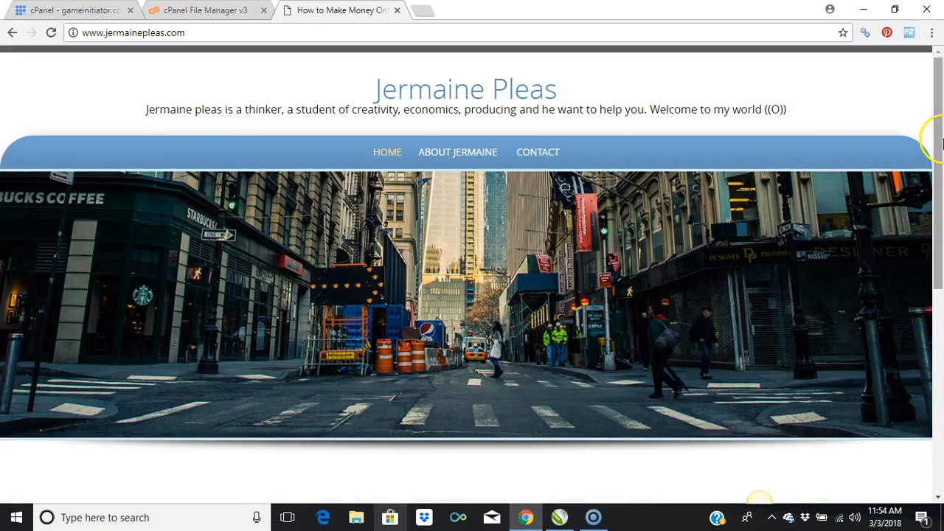
# Step: Look over the live site's home page, from the header image down to the blog posts and back up
pyautogui.moveTo(941, 144); pyautogui.dragTo(936, 201)
pyautogui.hotkey('ctrl', 'a')
pyautogui.click(819, 285)
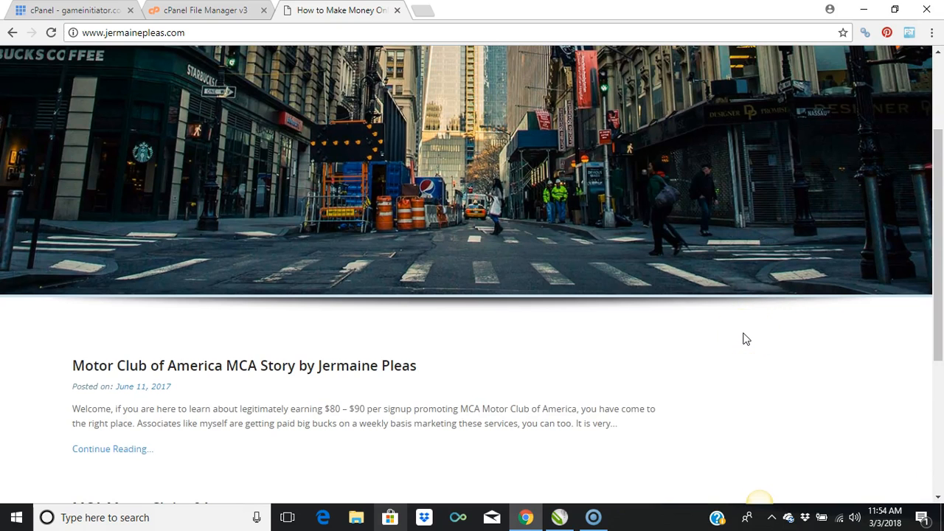
pyautogui.moveTo(934, 179); pyautogui.dragTo(938, 70)
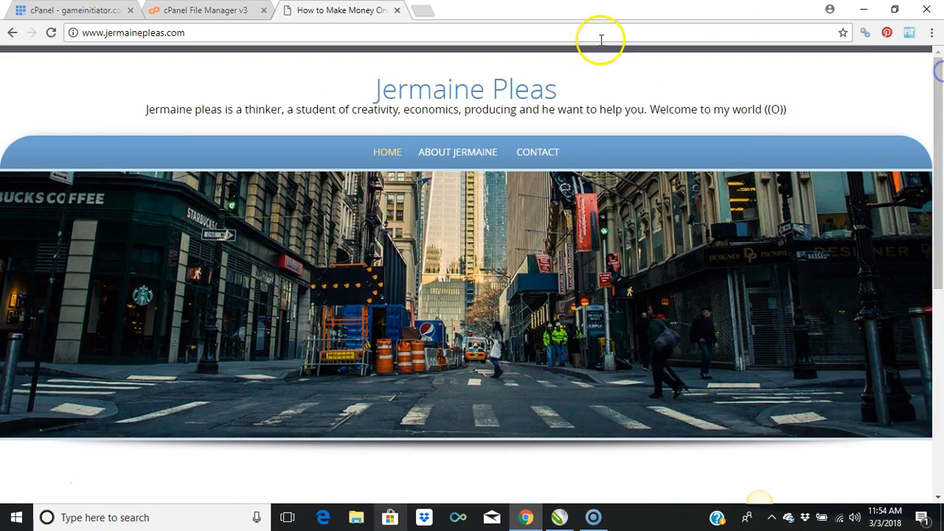
# Step: Return to the Bluehost cPanel page and dismiss the file manager settings dialog without opening a directory
pyautogui.click(213, 9)
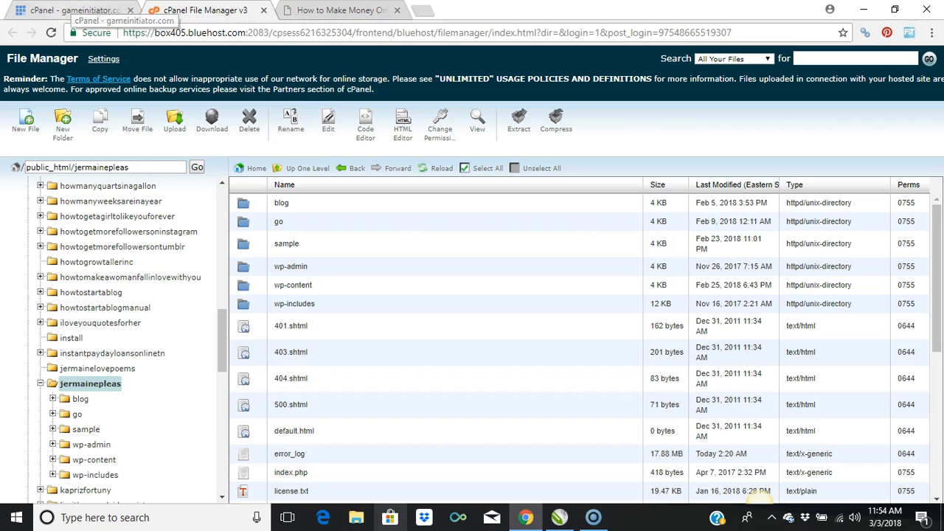
pyautogui.click(74, 10)
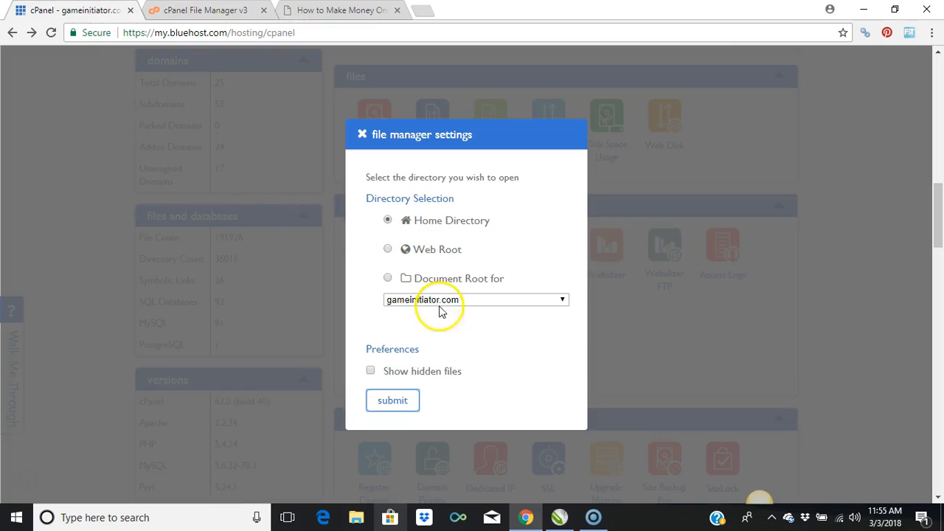
pyautogui.click(642, 342)
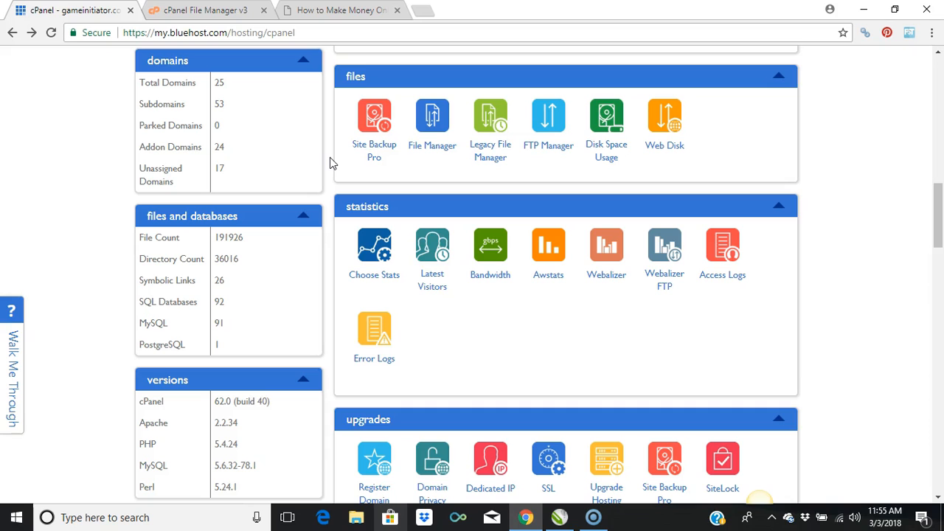
# Step: Review the cPanel tools under upgrades, professional services, promotional, security, database tools, programming and advanced
pyautogui.moveTo(940, 221); pyautogui.dragTo(940, 248)
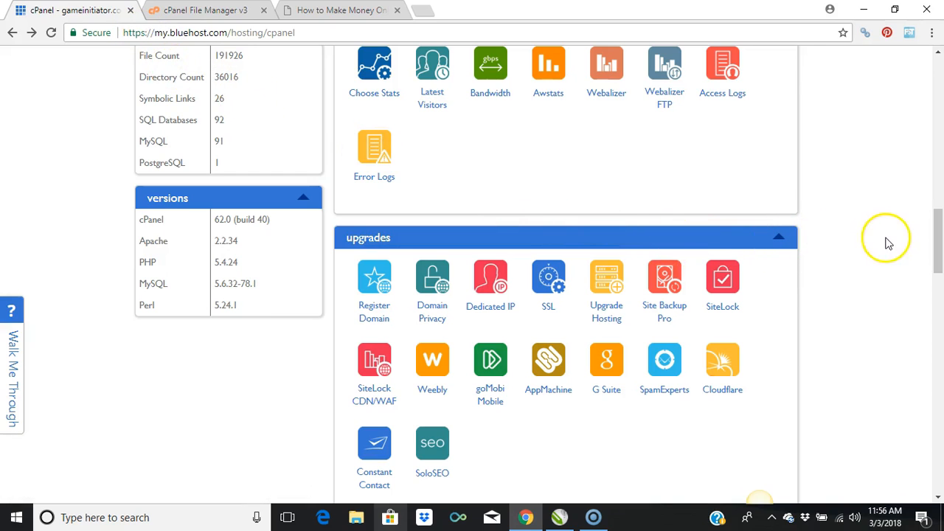
pyautogui.moveTo(940, 246); pyautogui.dragTo(937, 270)
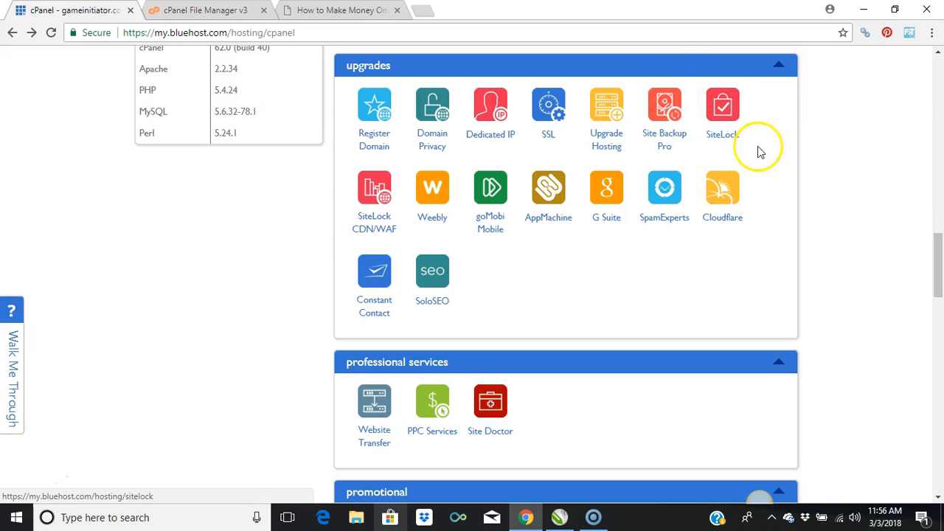
pyautogui.moveTo(940, 264); pyautogui.dragTo(933, 312)
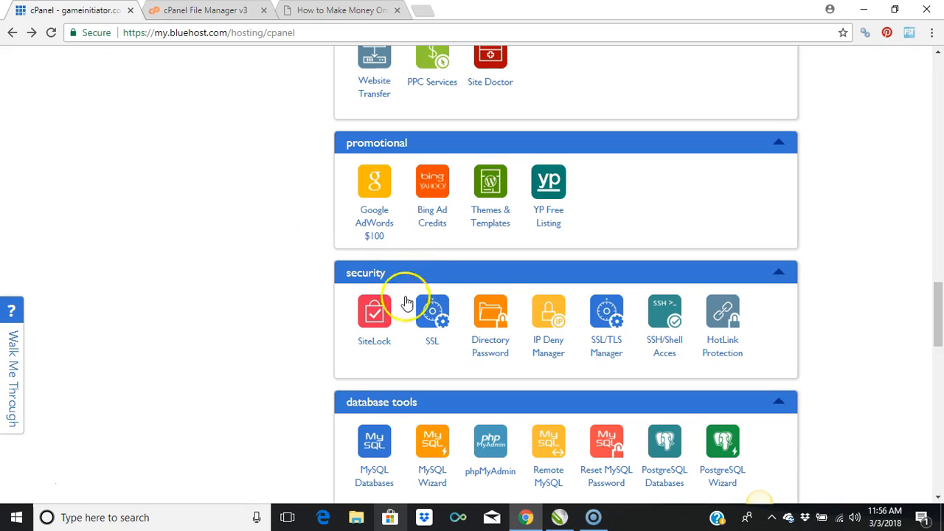
pyautogui.moveTo(938, 324); pyautogui.dragTo(936, 365)
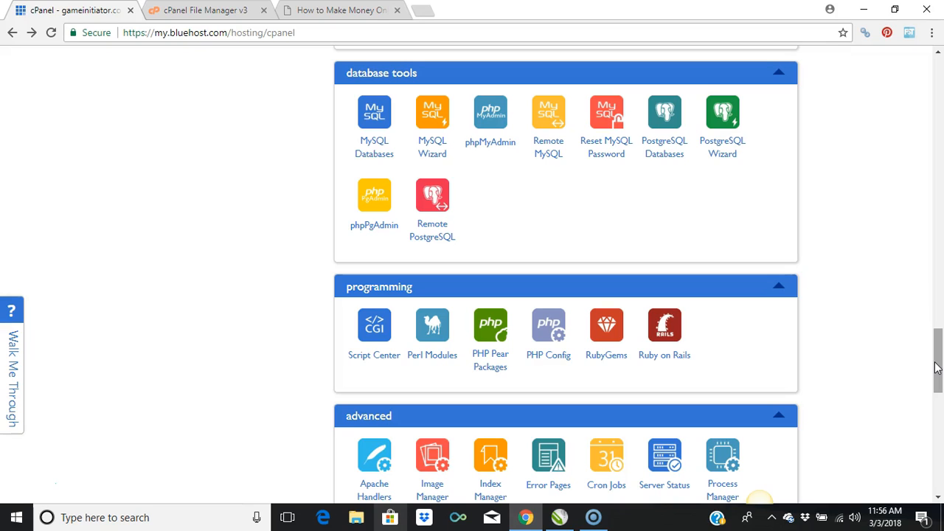
pyautogui.click(363, 147)
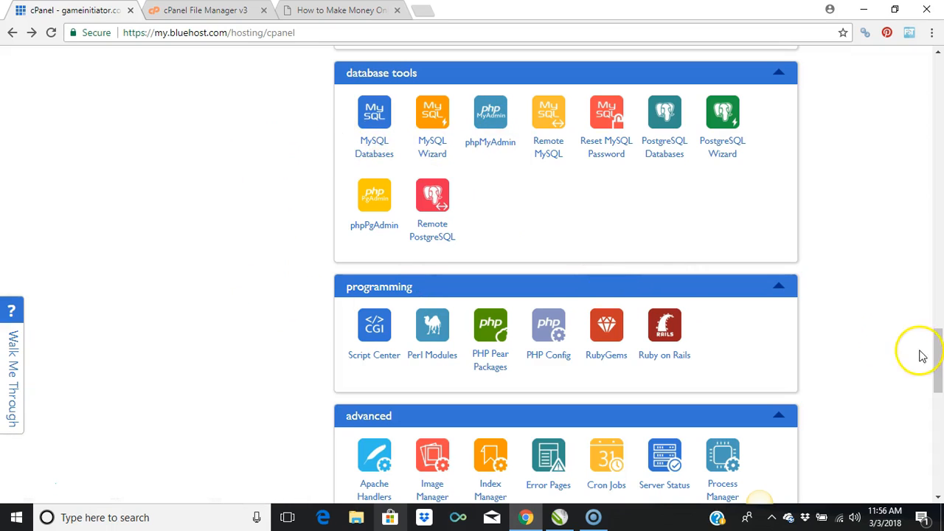
# Step: Go back to cPanel's email section and open Email Manager
pyautogui.moveTo(938, 343); pyautogui.dragTo(940, 114)
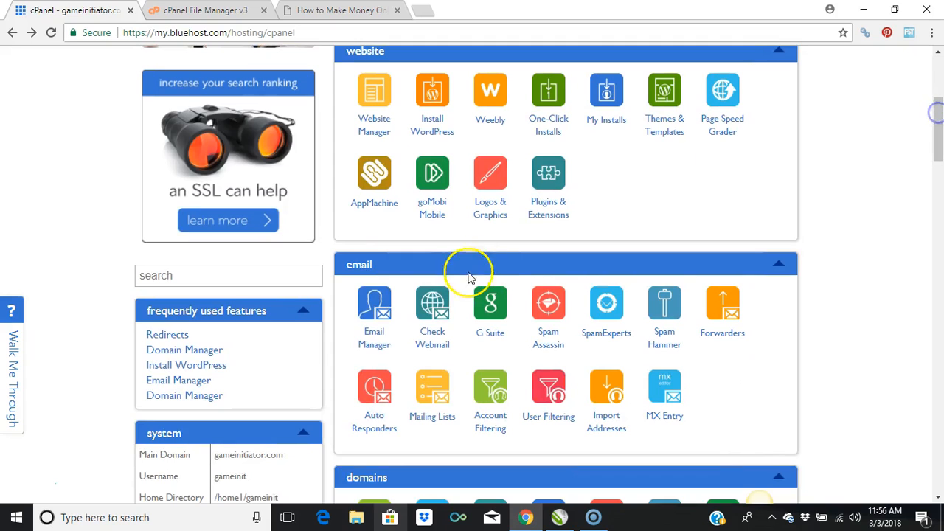
pyautogui.click(375, 346)
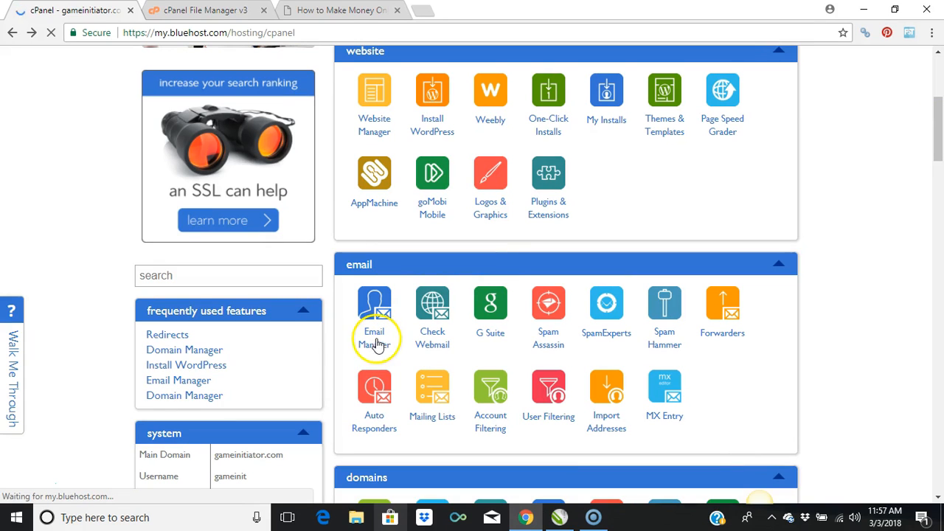
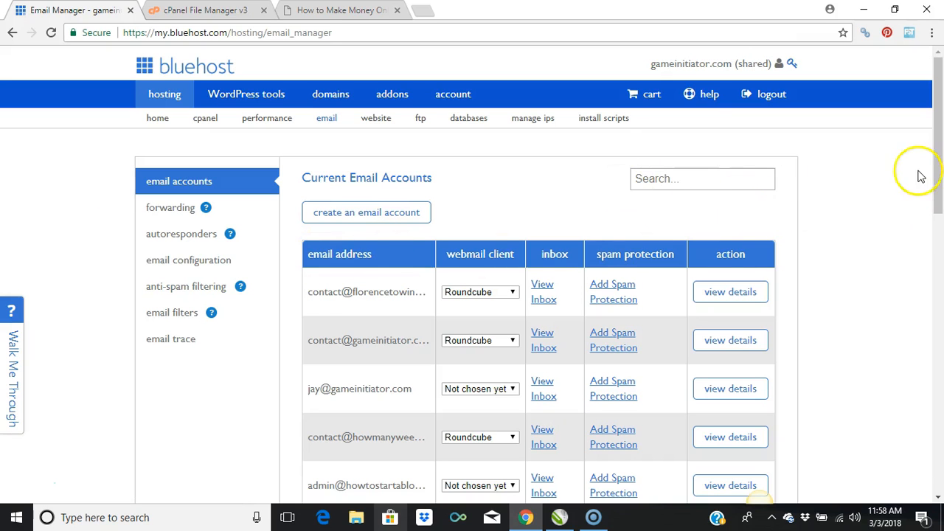
# Step: Look through the list of current email accounts in Email Manager, down to the last account and back up
pyautogui.moveTo(935, 112); pyautogui.dragTo(930, 347)
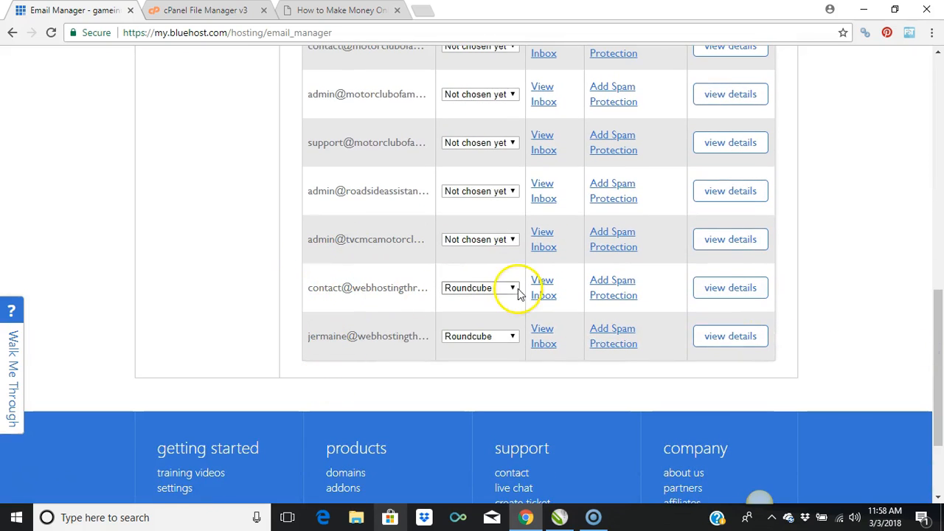
pyautogui.moveTo(939, 347); pyautogui.dragTo(940, 91)
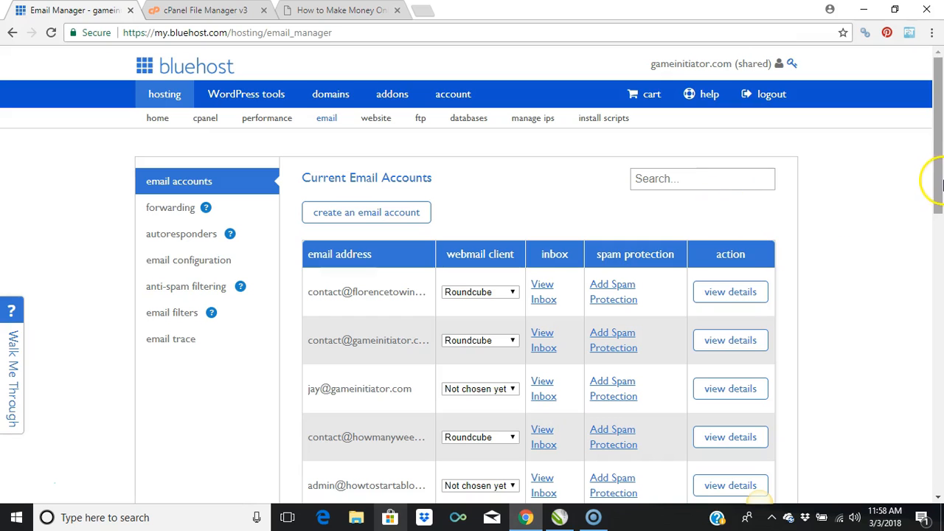
pyautogui.moveTo(937, 200)
pyautogui.mouseDown()
pyautogui.moveTo(934, 238)
pyautogui.moveTo(937, 200)
pyautogui.mouseUp()
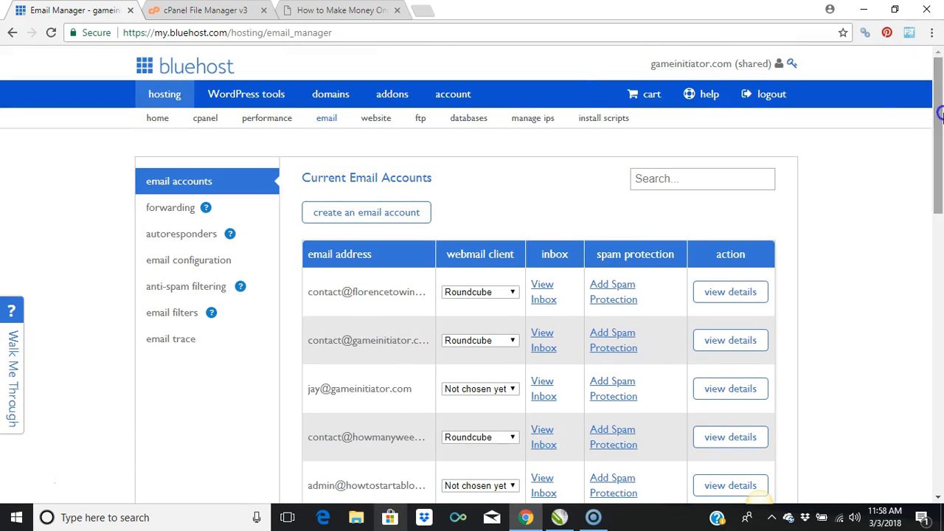
# Step: Return to the cPanel page and review its tools down to the professional services, promotional and security sections, ending back at hosting services
pyautogui.click(176, 66)
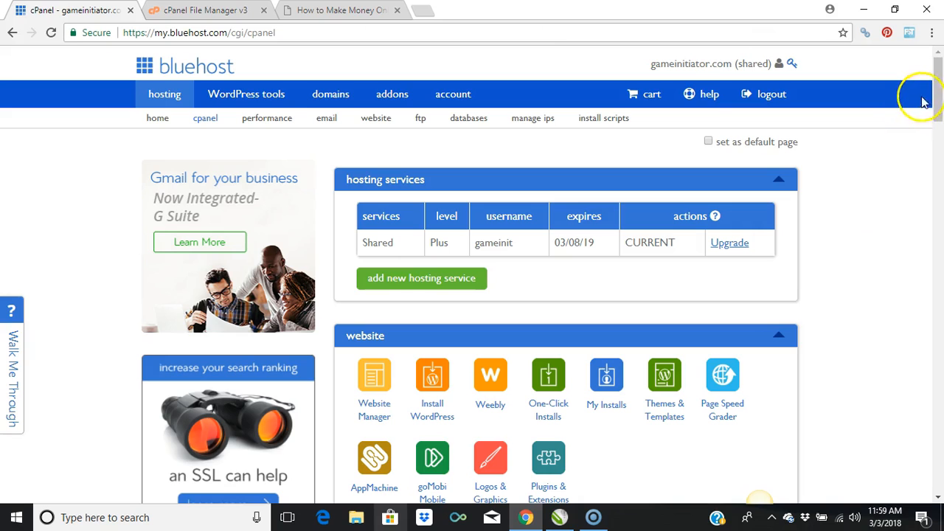
pyautogui.moveTo(938, 98); pyautogui.dragTo(929, 313)
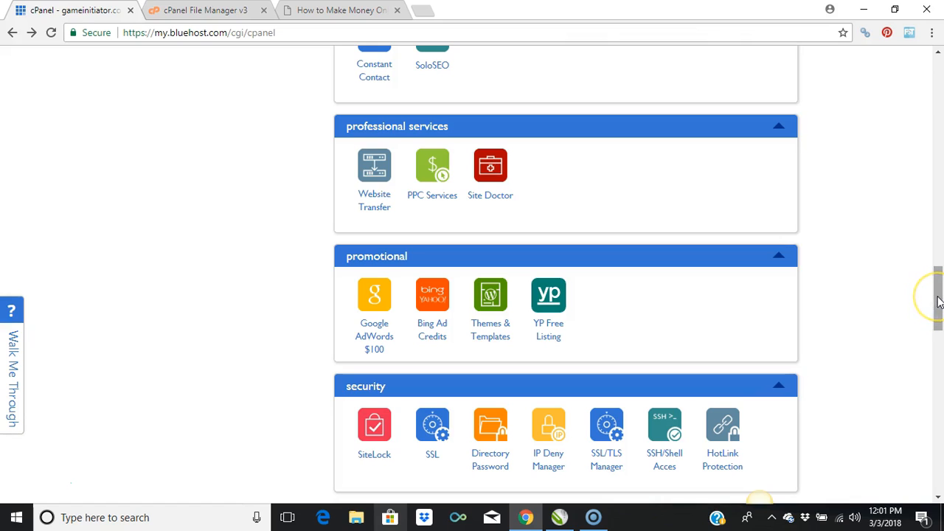
pyautogui.moveTo(938, 295); pyautogui.dragTo(935, 106)
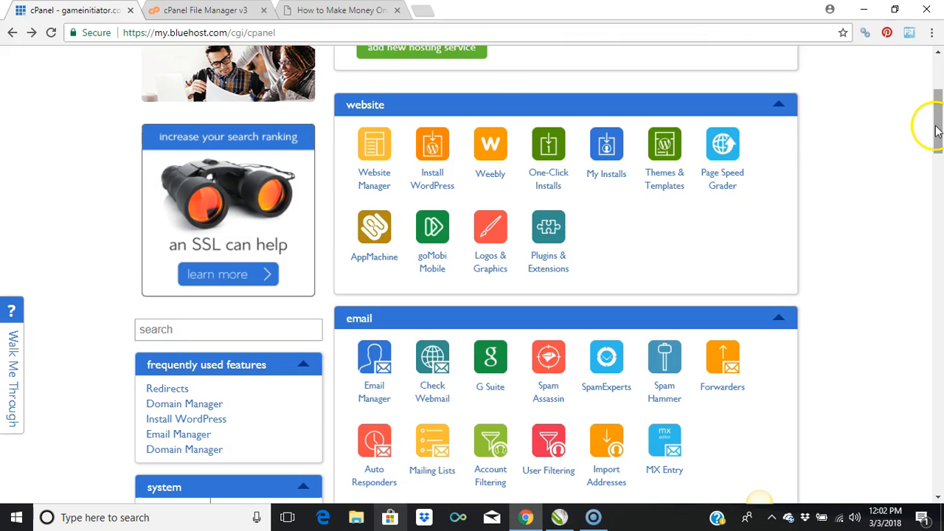
pyautogui.moveTo(936, 132); pyautogui.dragTo(938, 99)
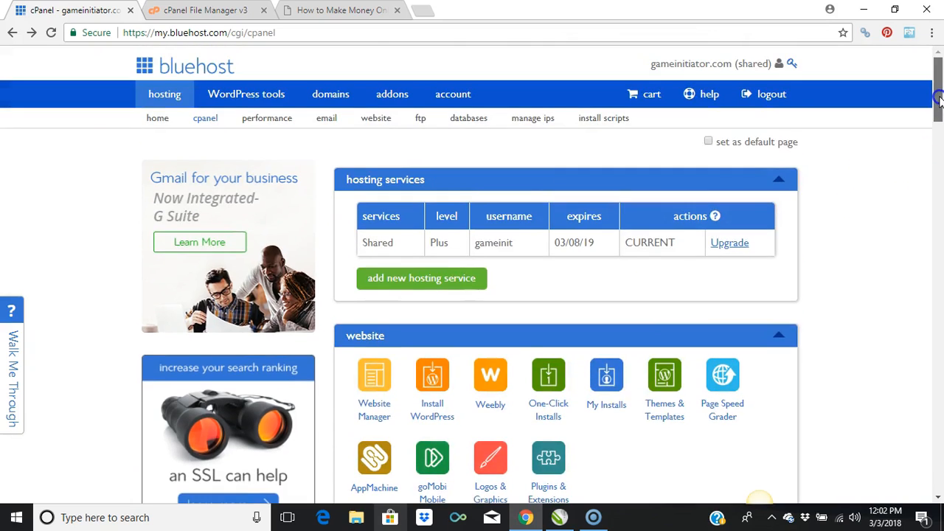
# Step: Review cPanel's files, statistics and domains sections, the preferences tools and the footer's support links, and return to the start of the page
pyautogui.moveTo(938, 99); pyautogui.dragTo(938, 225)
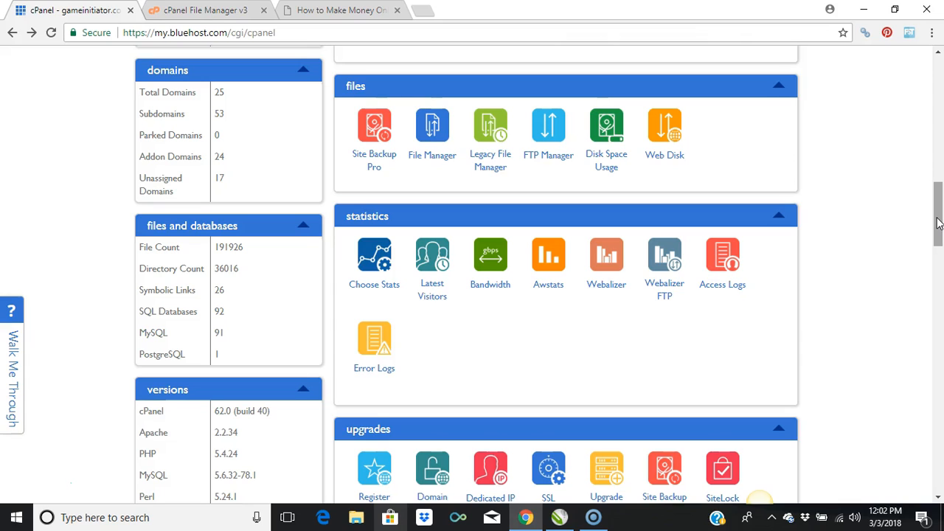
pyautogui.moveTo(938, 200); pyautogui.dragTo(940, 164)
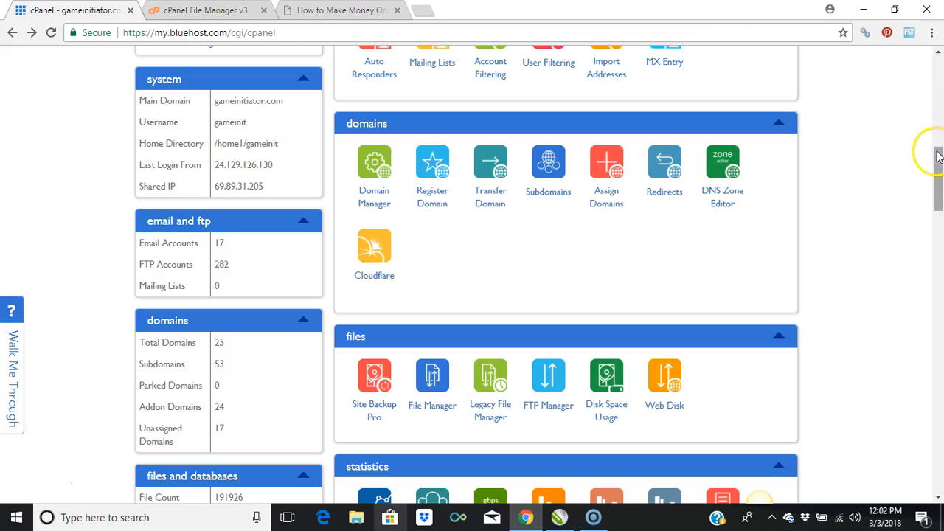
pyautogui.moveTo(938, 182); pyautogui.dragTo(938, 471)
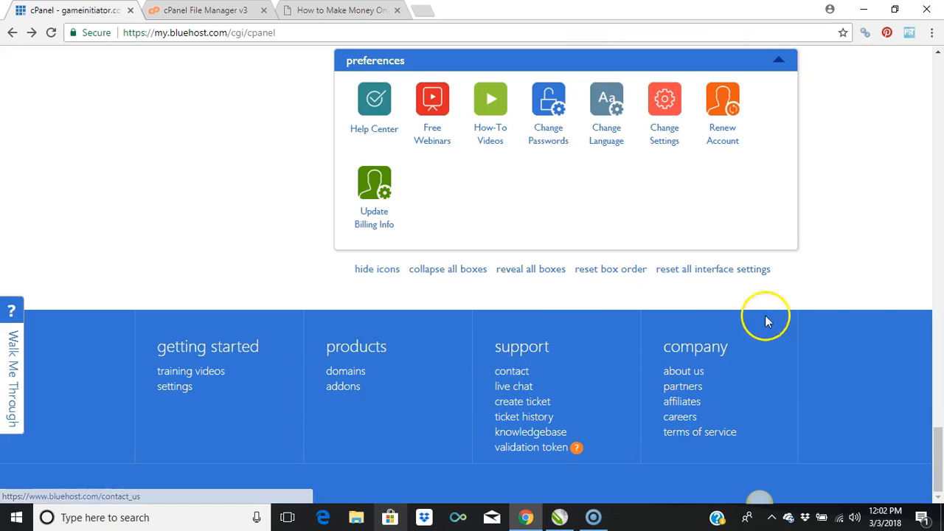
pyautogui.moveTo(938, 459); pyautogui.dragTo(939, 70)
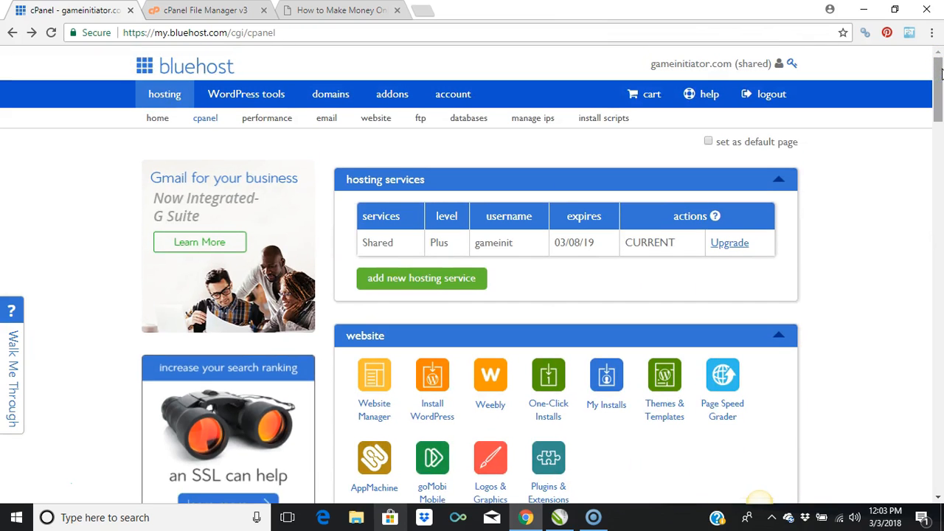